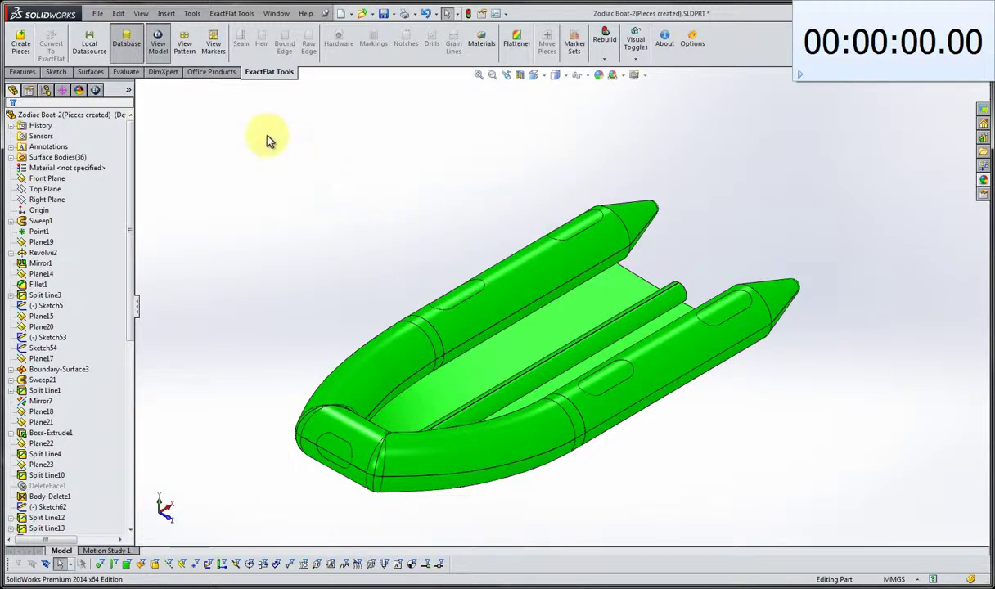
- Switch to View Pattern so the boat appears as flattened green pattern pieces
click(184, 57)
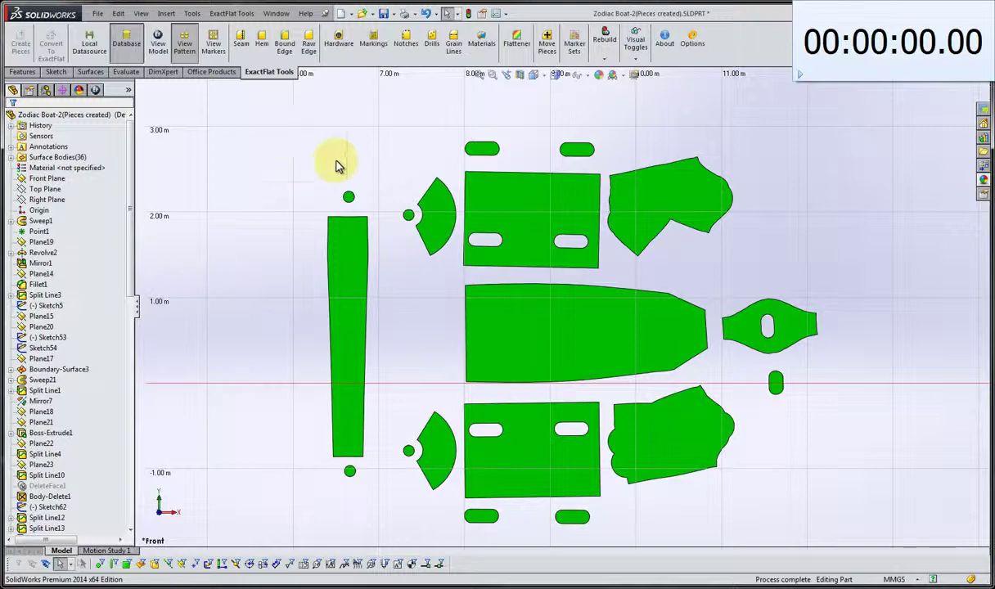
- Load the boat's pieces into the 3D to 2D Flattener and remesh all of them
click(516, 61)
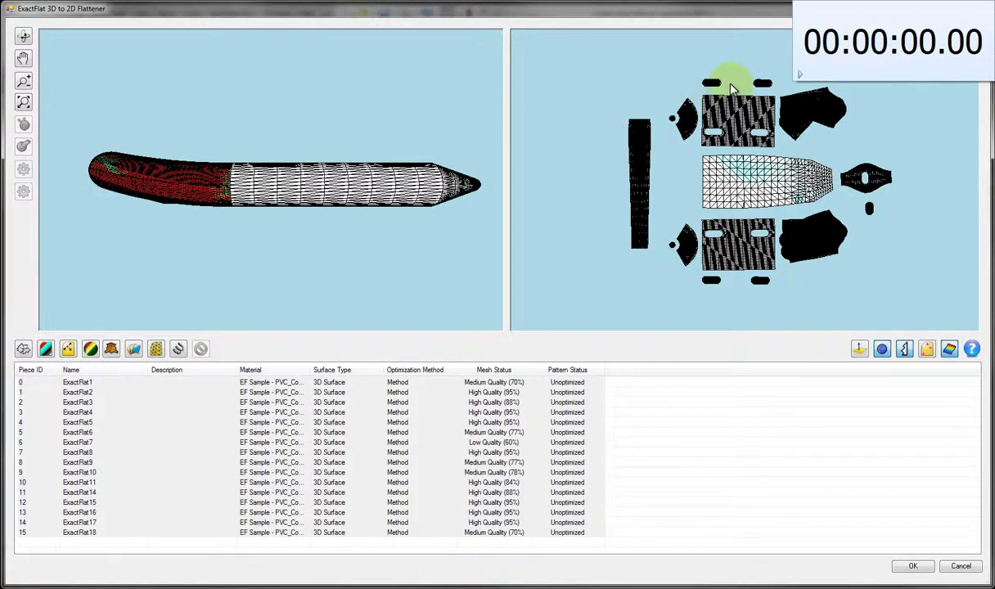
click(799, 75)
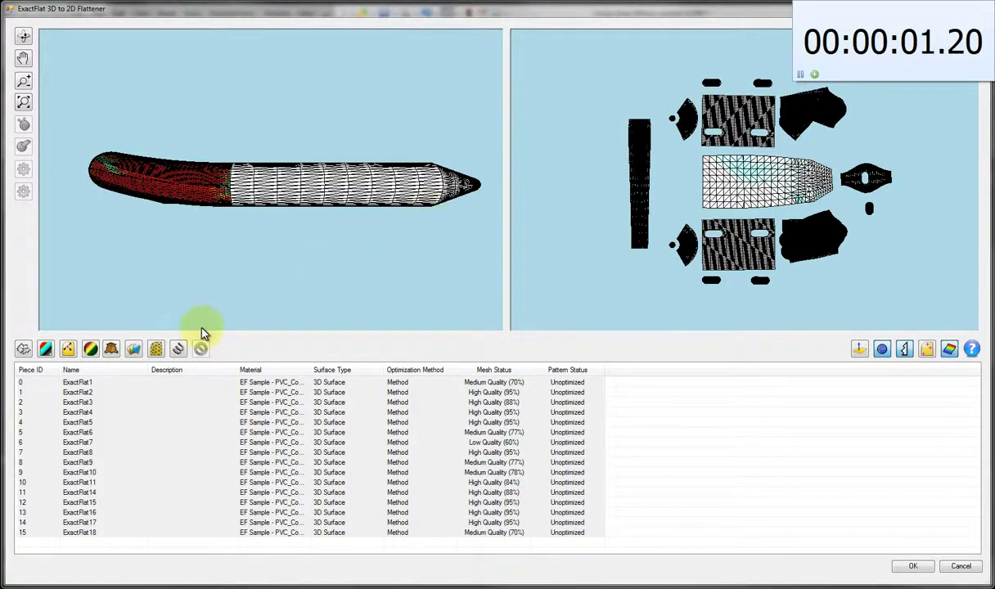
click(156, 349)
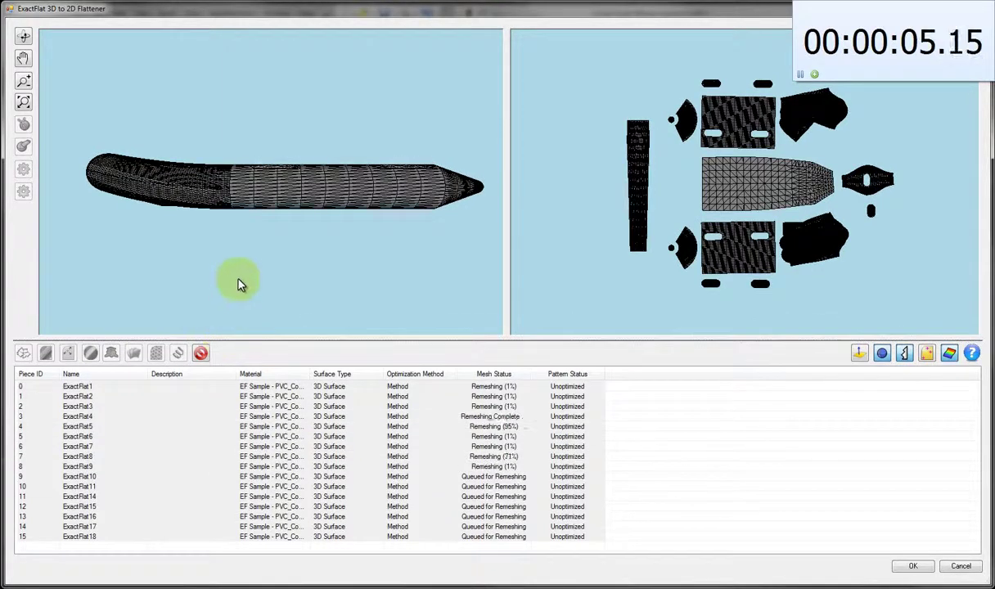
- Change the mesh shading and bring up the ExactFlat1 dome piece facing the viewer
drag(245, 252, 228, 309)
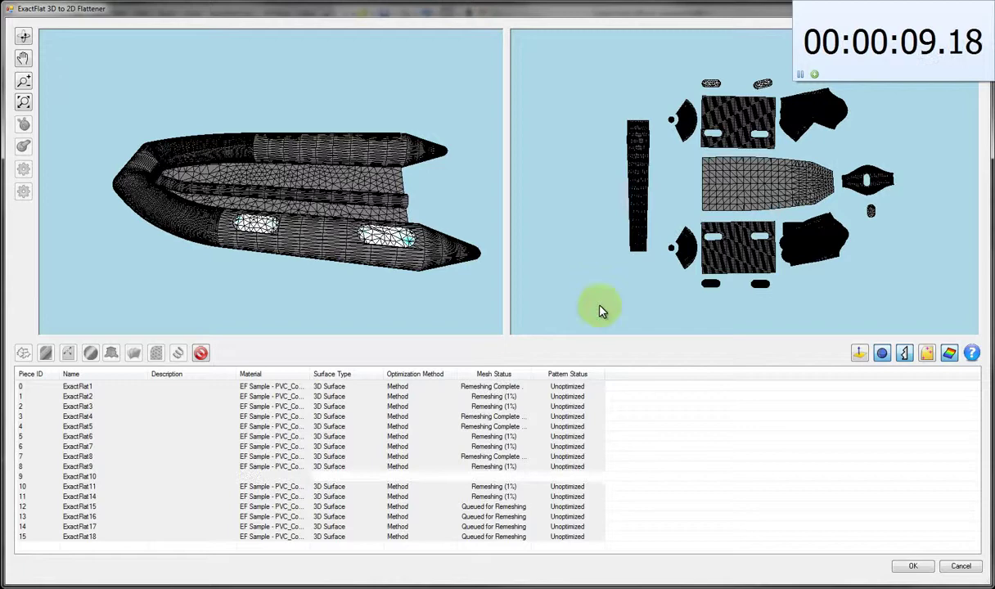
click(881, 353)
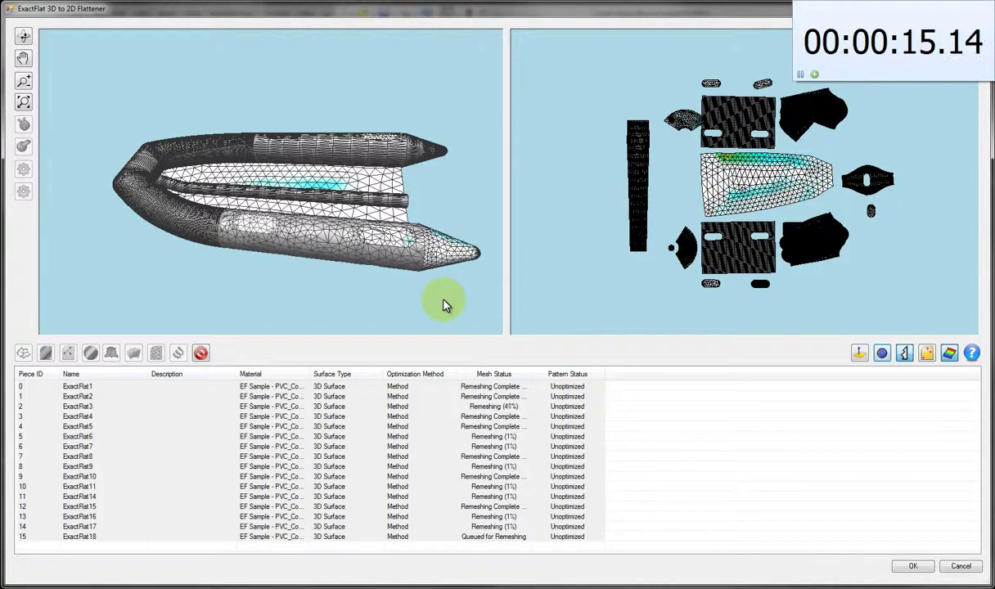
drag(443, 305, 439, 289)
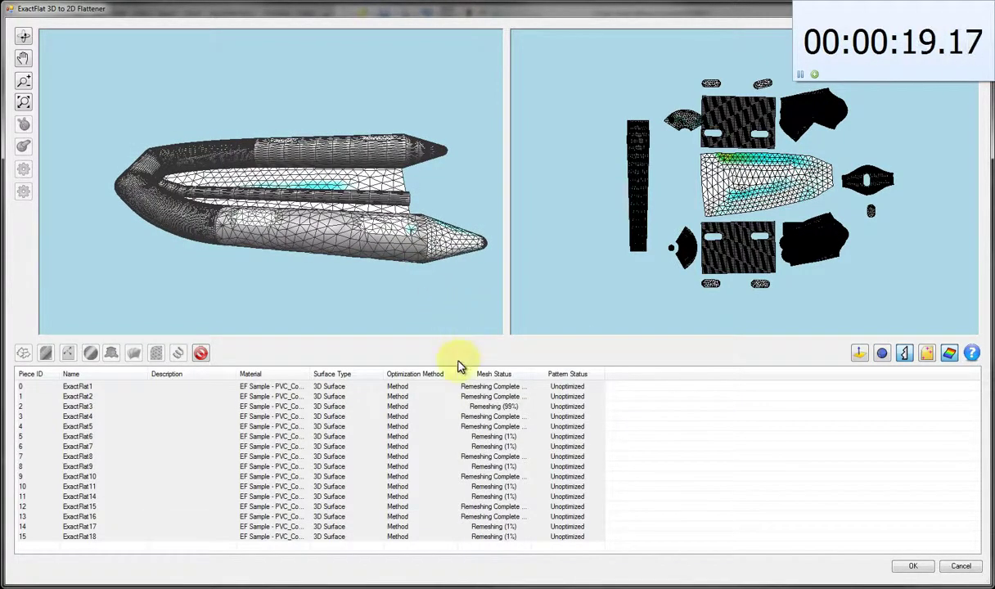
click(443, 389)
drag(395, 313, 222, 333)
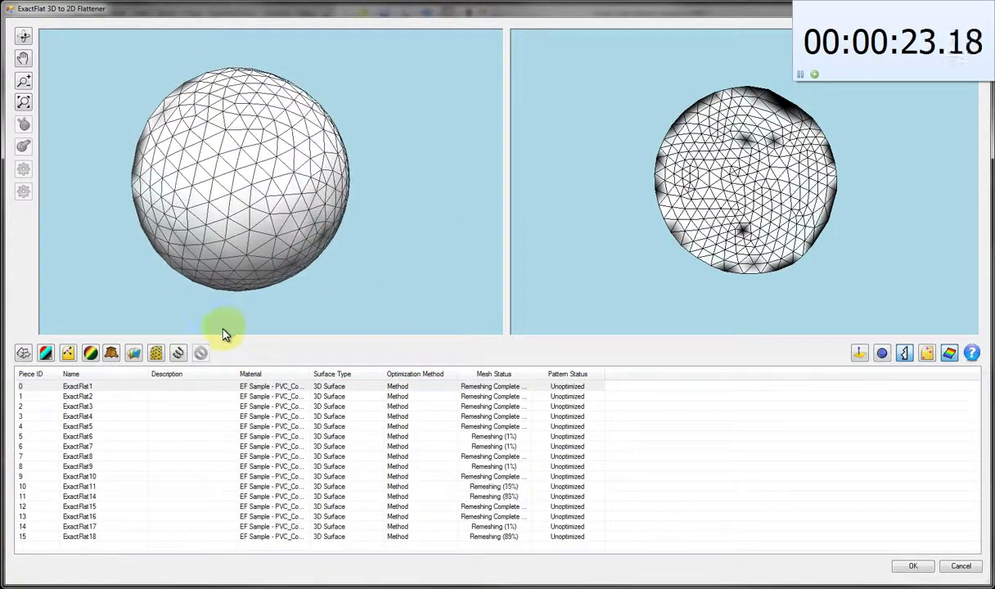
- Optimize the ExactFlat1 and ExactFlat2 patterns, then inspect the ExactFlat3 cylinder
click(178, 353)
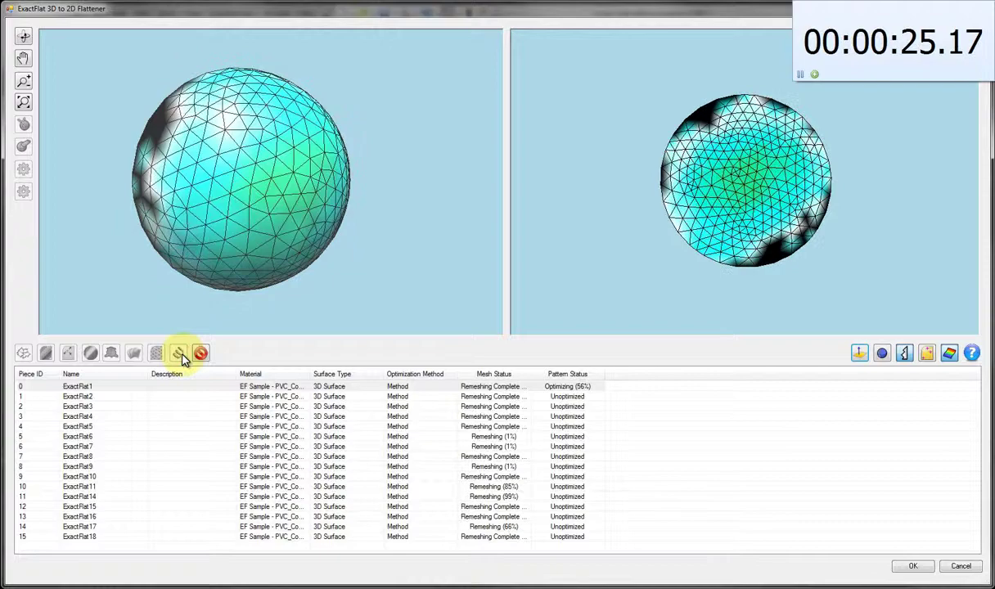
click(238, 398)
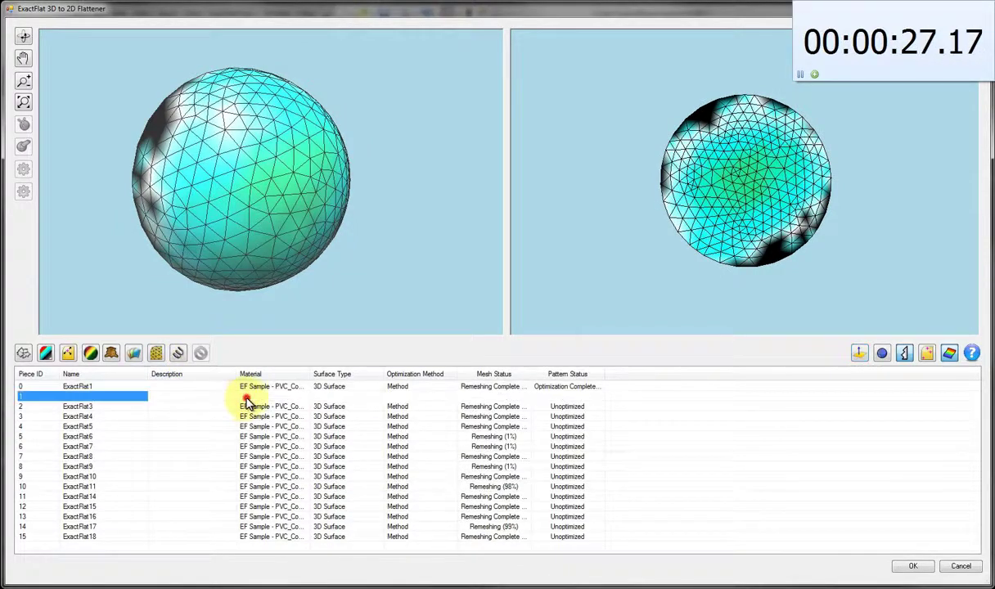
drag(247, 292, 576, 271)
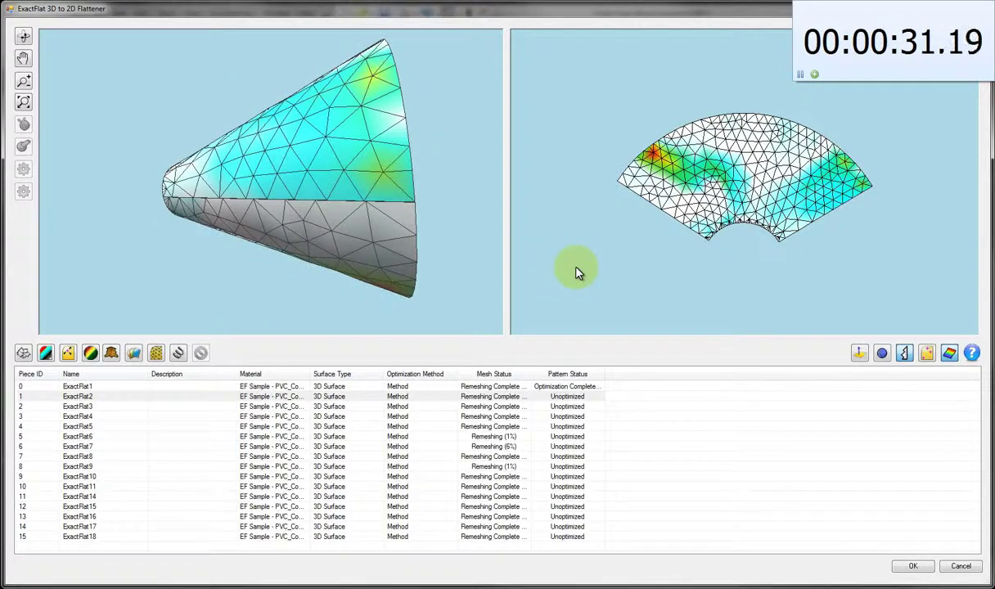
click(179, 353)
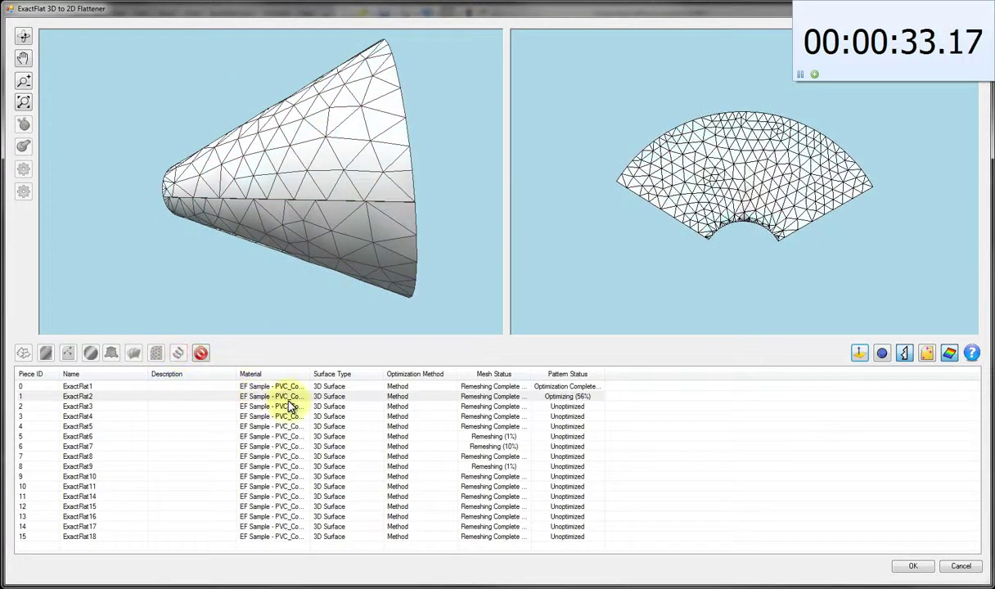
click(331, 406)
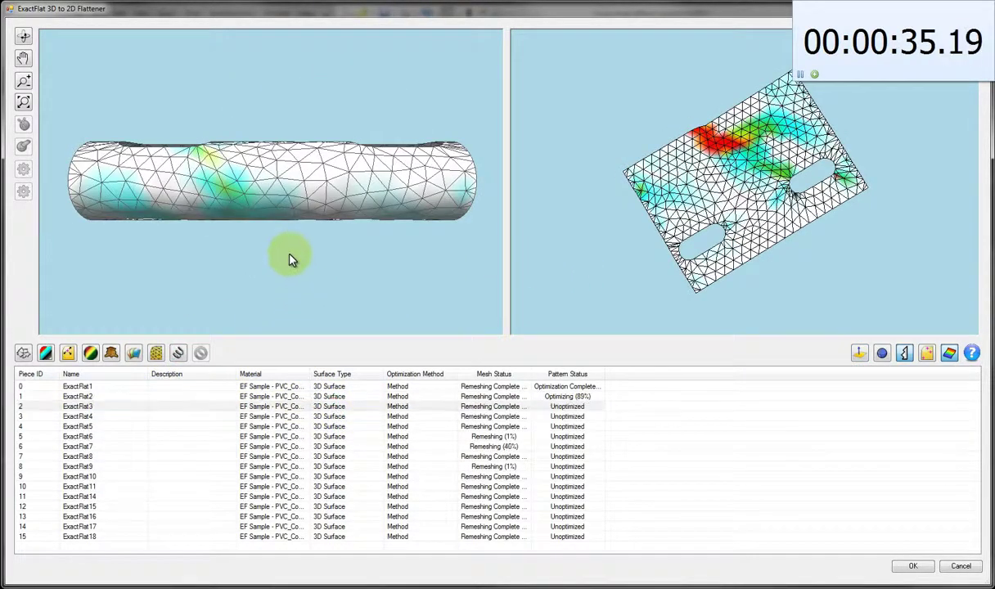
drag(289, 258, 196, 351)
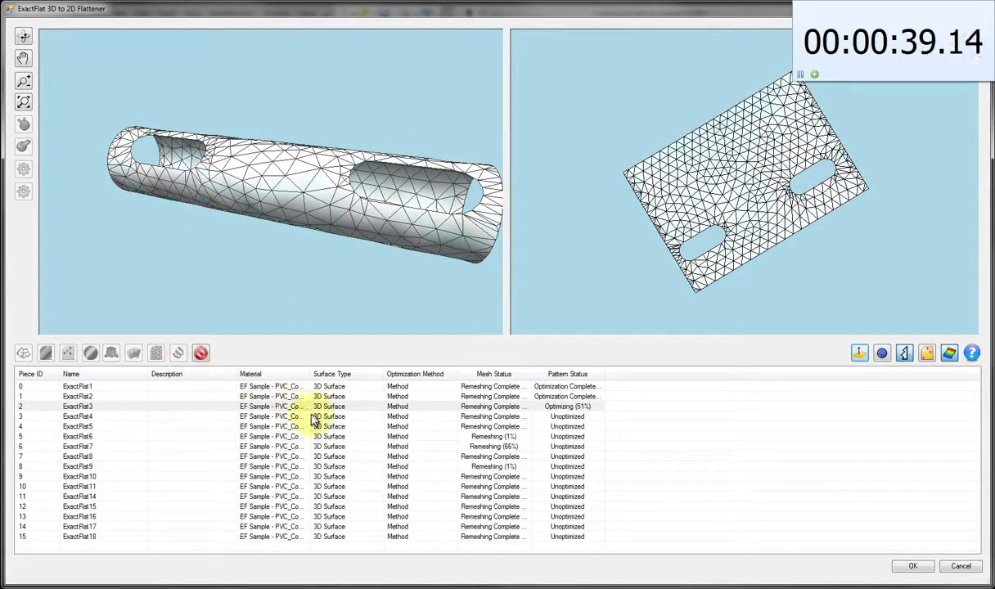
- Optimize the ExactFlat4 and ExactFlat5 flat patterns
click(311, 418)
mouse_move(276, 307)
mouse_down()
mouse_move(268, 261)
mouse_move(265, 327)
mouse_move(217, 340)
mouse_move(195, 333)
mouse_move(200, 355)
mouse_move(229, 246)
mouse_move(217, 286)
mouse_up()
click(177, 352)
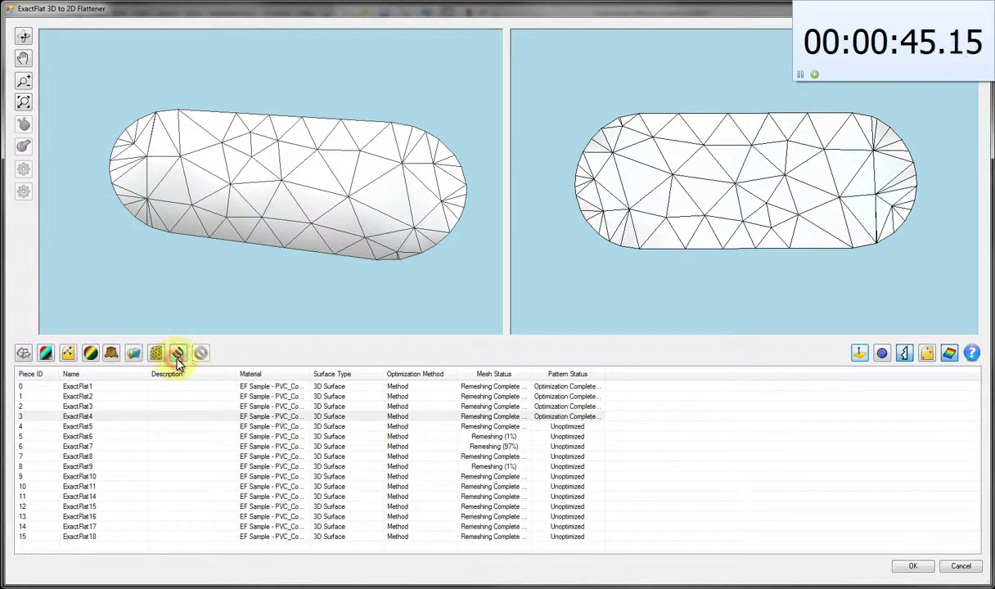
click(402, 426)
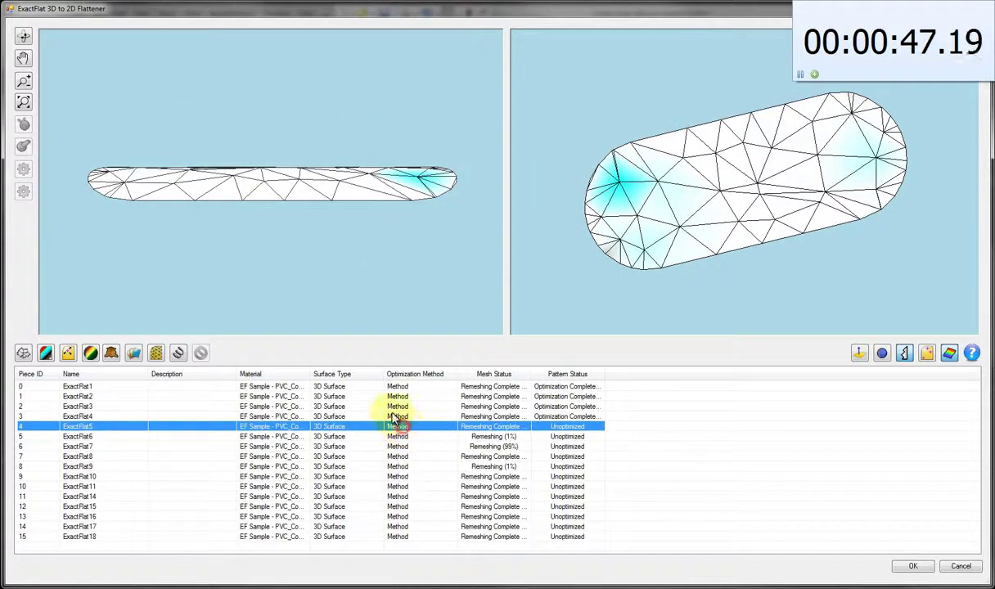
click(178, 352)
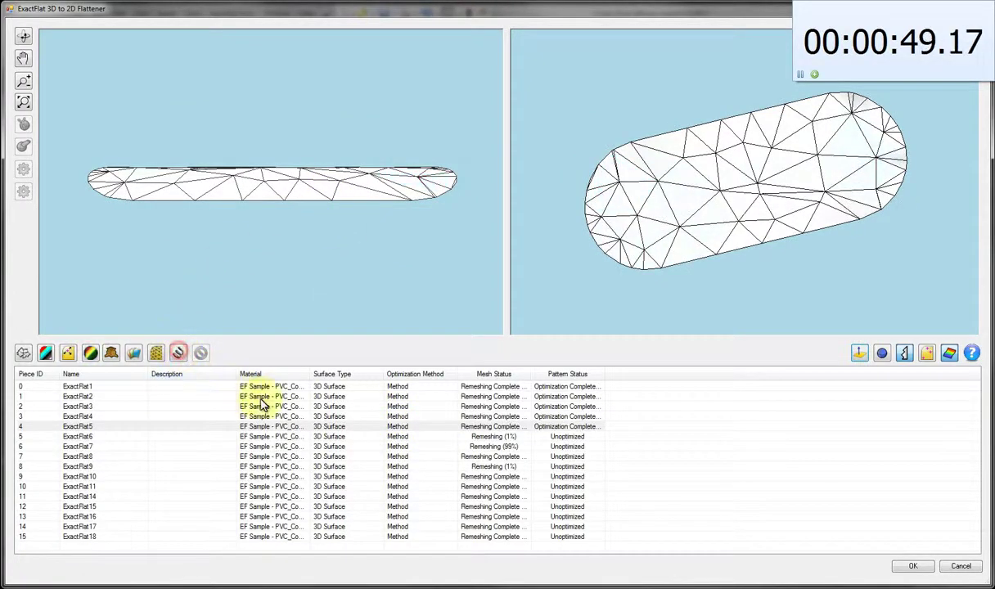
- Widen the Mesh Status column and optimize the ExactFlat8 and ExactFlat10 patterns
click(391, 447)
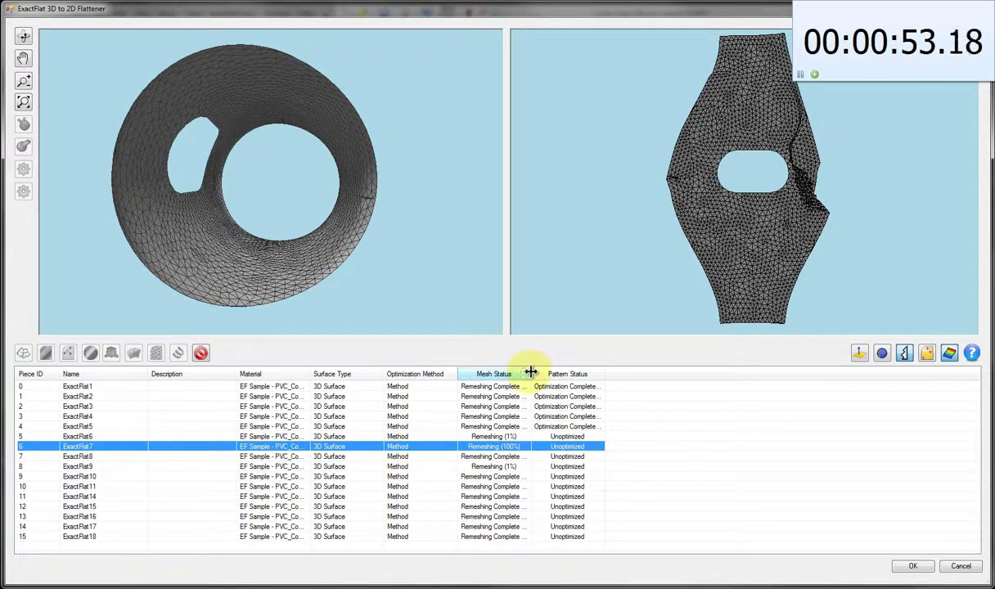
drag(530, 373, 566, 373)
click(507, 455)
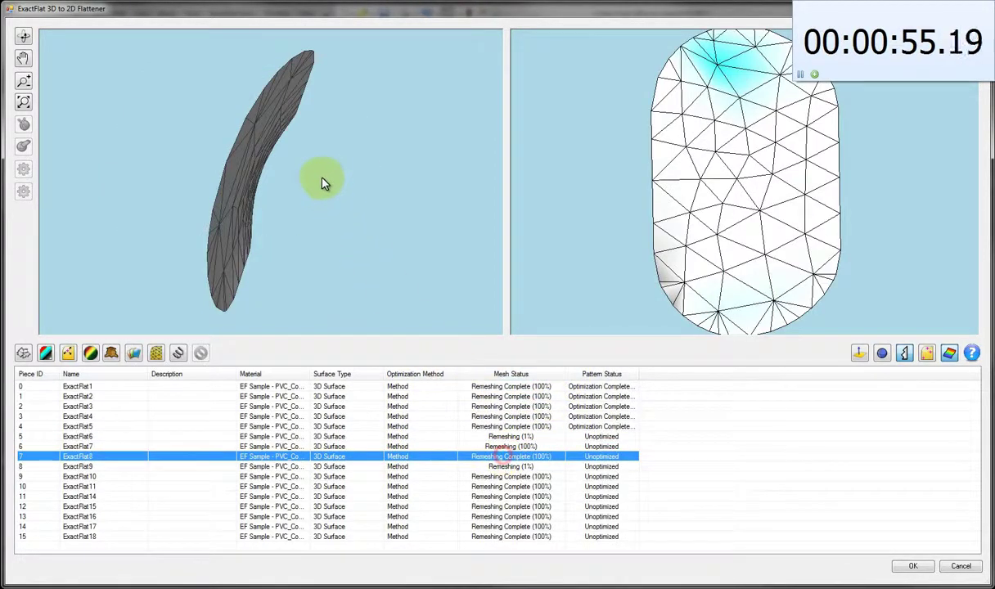
drag(323, 182, 306, 262)
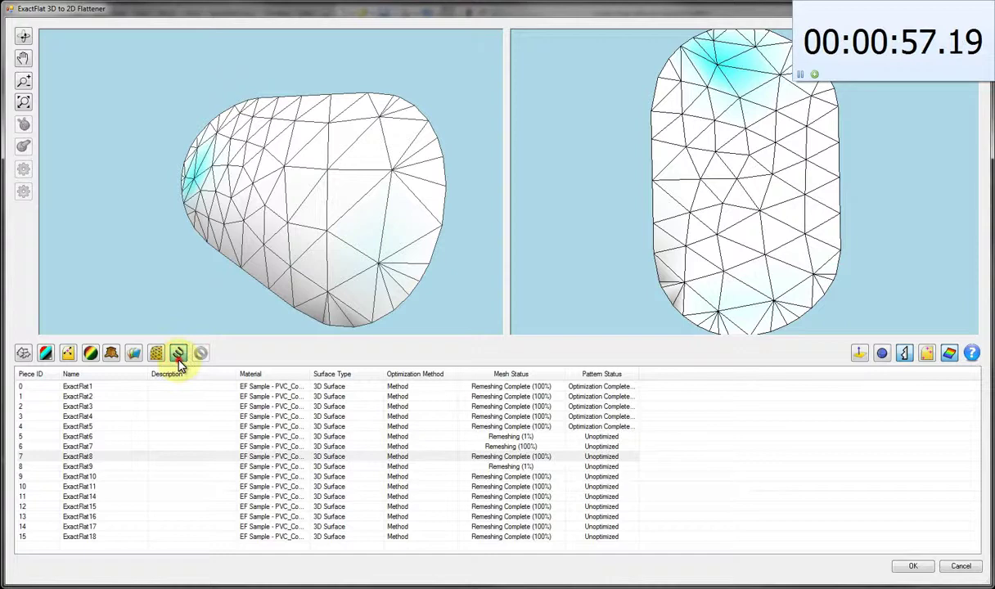
click(178, 358)
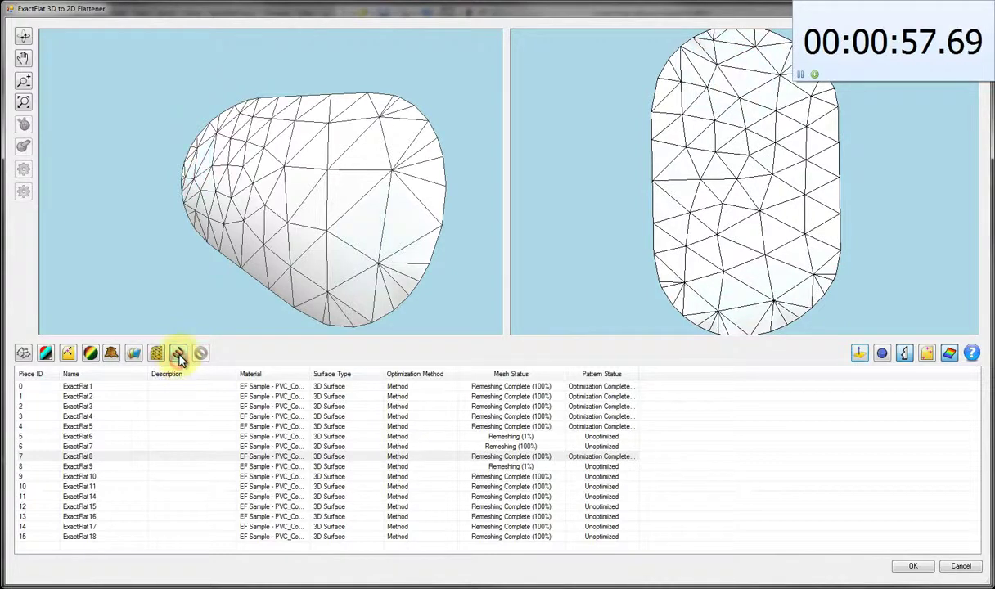
click(439, 478)
drag(330, 190, 319, 282)
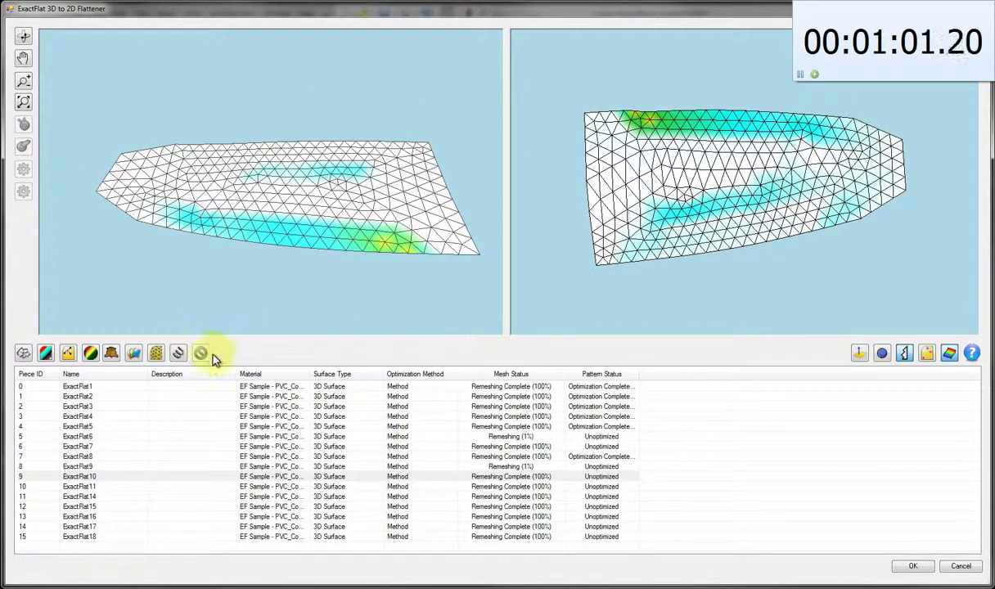
click(180, 353)
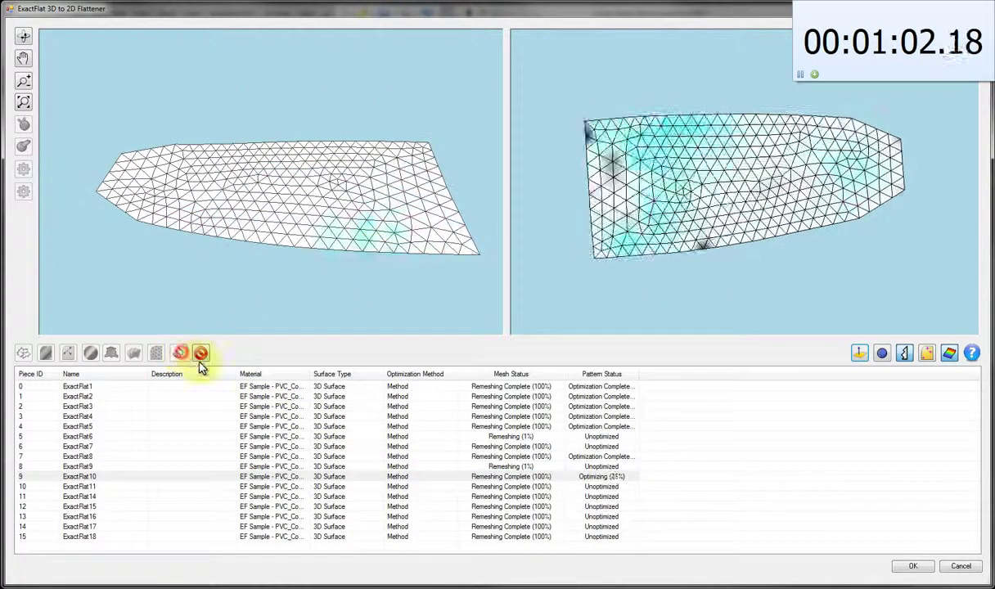
- Optimize the ExactFlat11 and ExactFlat14 tube patterns
click(415, 489)
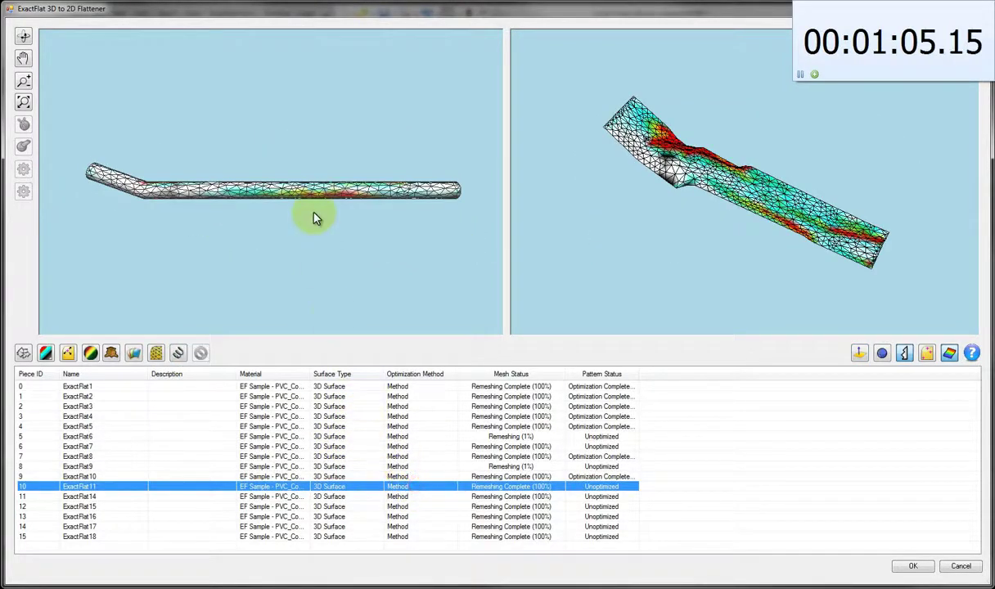
drag(299, 277, 267, 306)
click(178, 353)
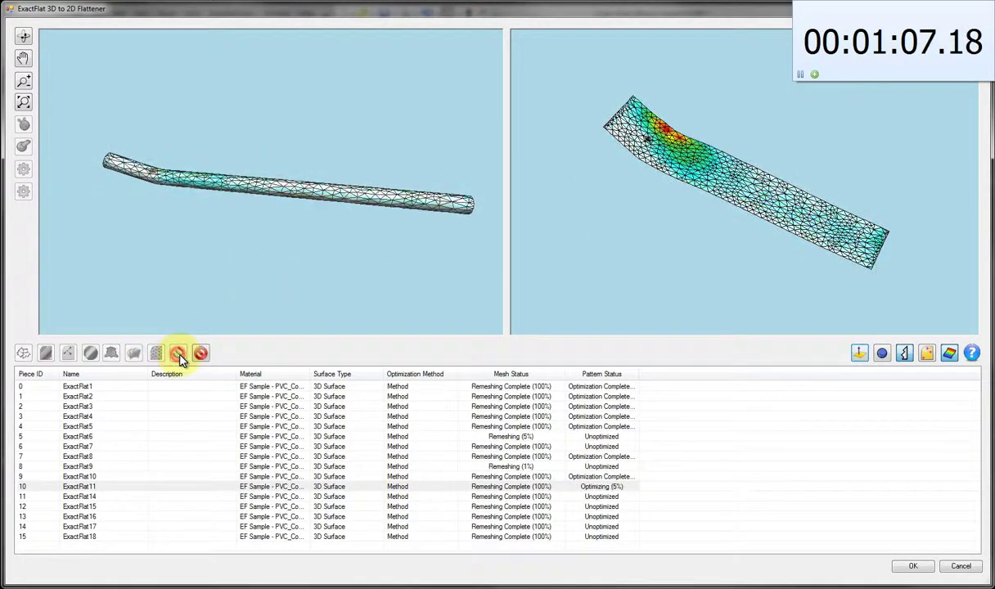
click(425, 497)
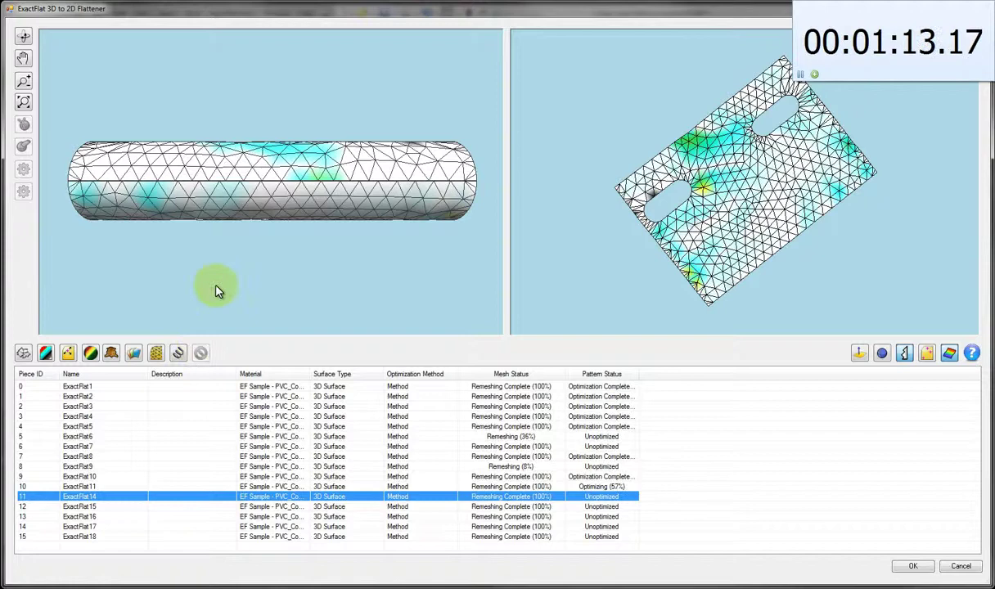
drag(211, 283, 139, 332)
click(177, 353)
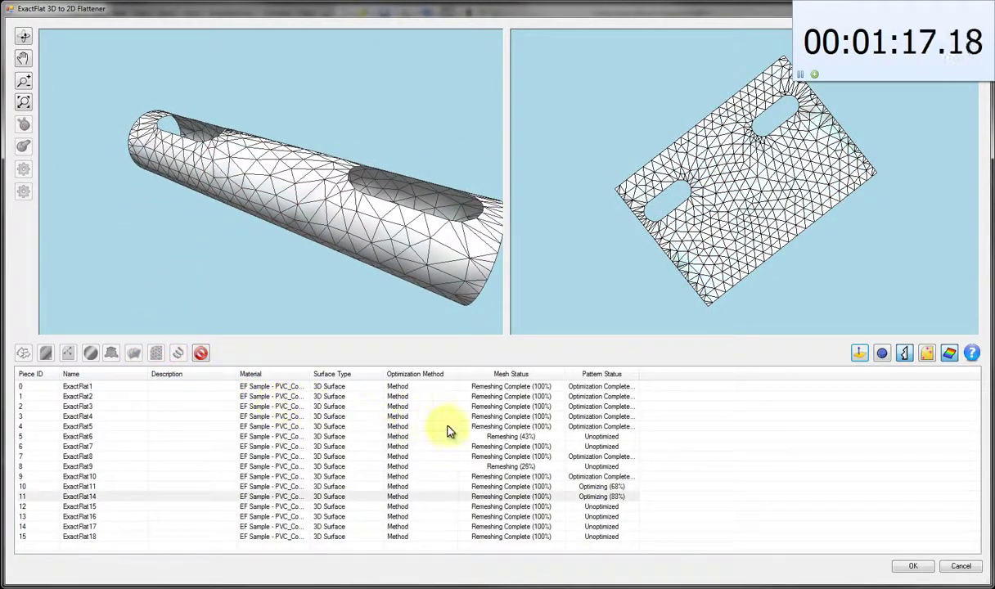
- Start optimizing the ExactFlat7 pattern and inspect its model from several angles
click(481, 446)
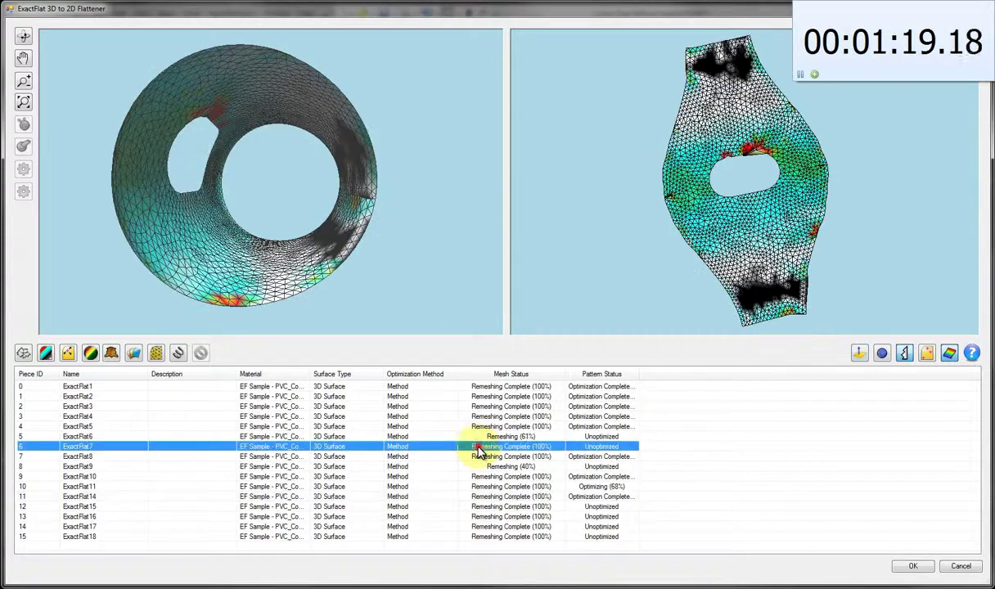
drag(366, 277, 435, 275)
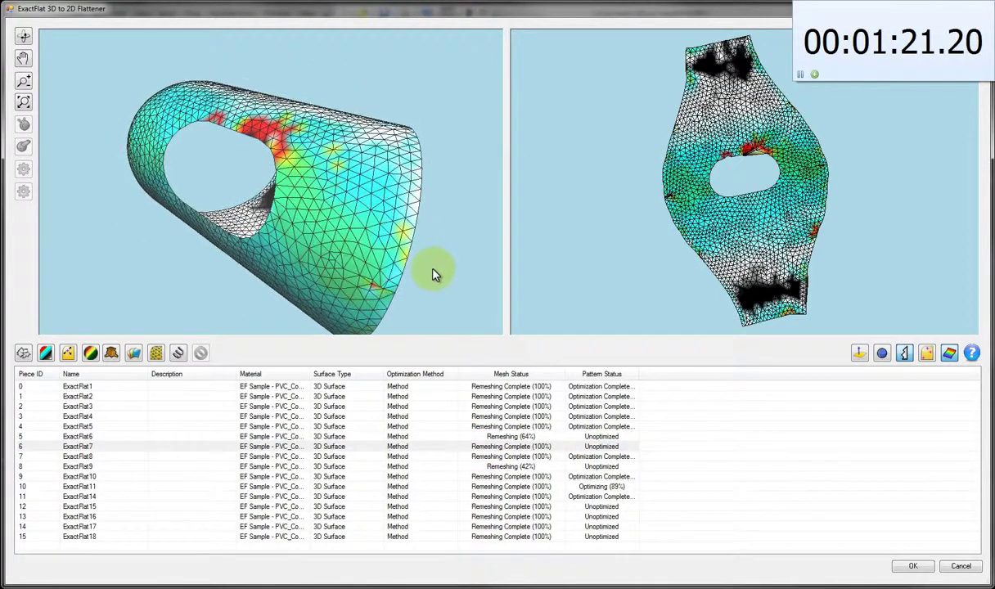
click(178, 353)
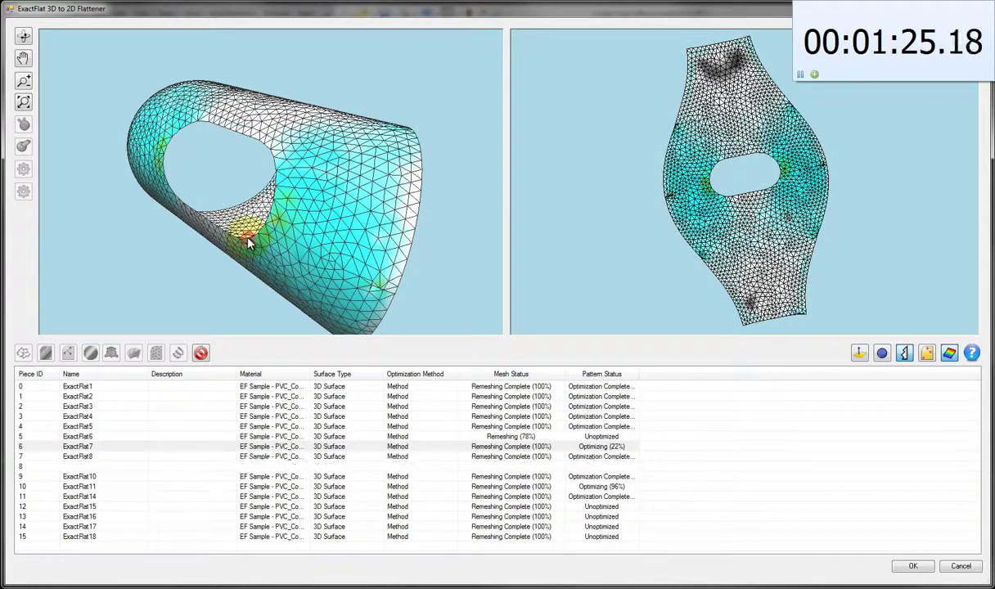
scroll(250, 244, down, 2)
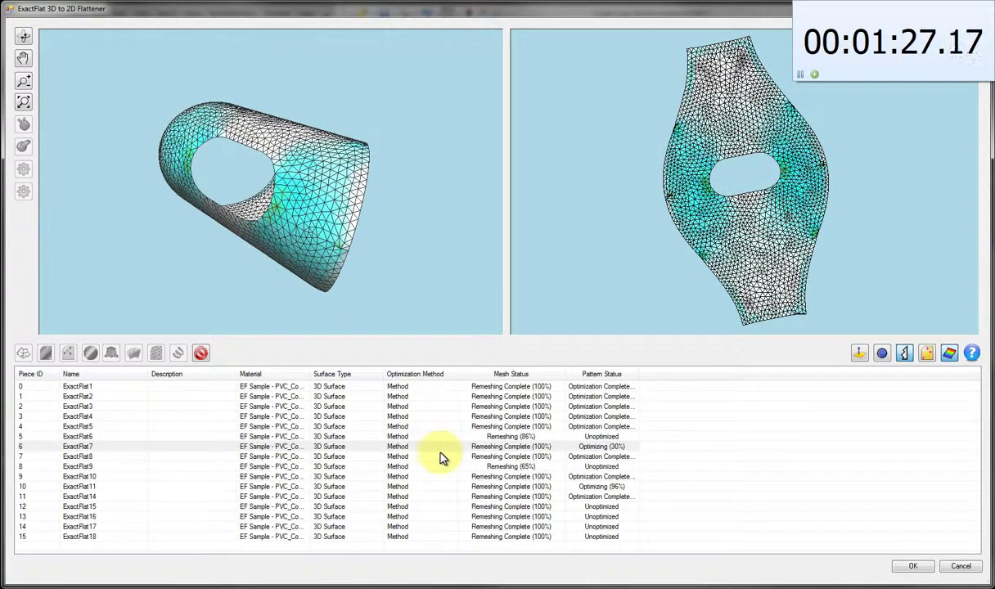
drag(422, 271, 146, 251)
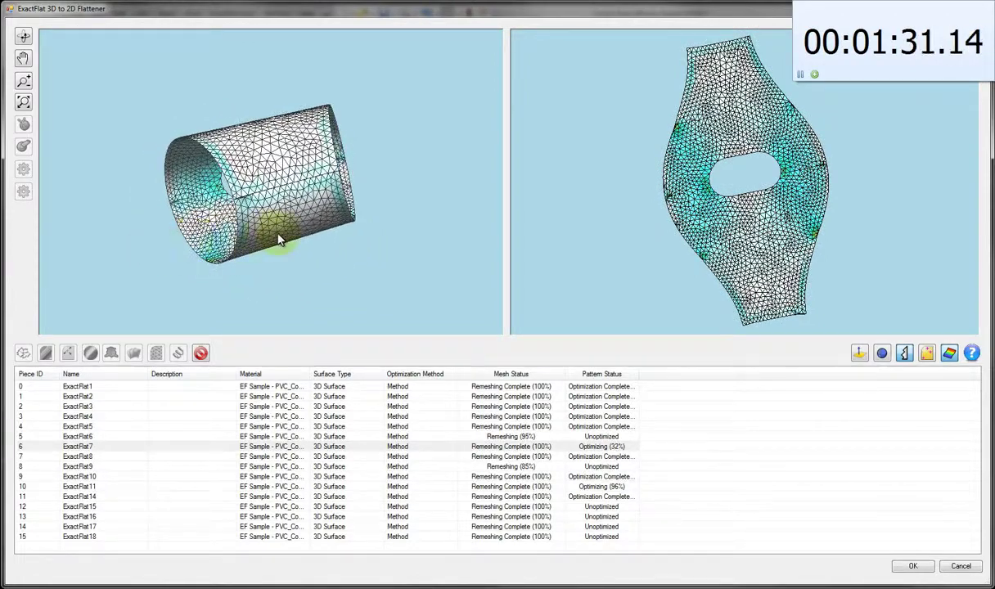
drag(277, 234, 179, 341)
drag(231, 263, 299, 329)
- Widen the Pattern Status column, review ExactFlat8 and ExactFlat11, and optimize ExactFlat15
click(525, 457)
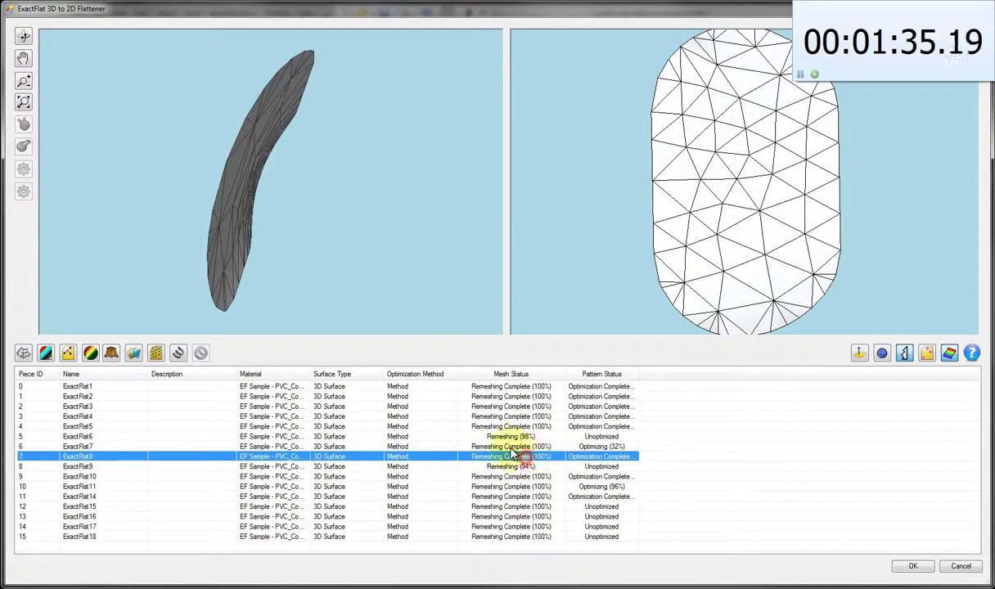
drag(637, 373, 678, 373)
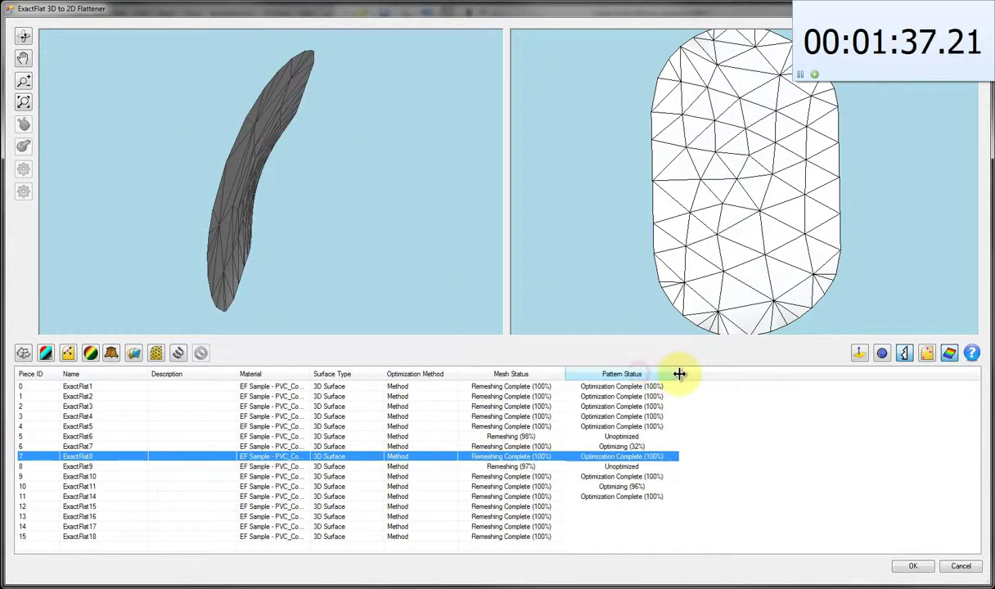
click(180, 352)
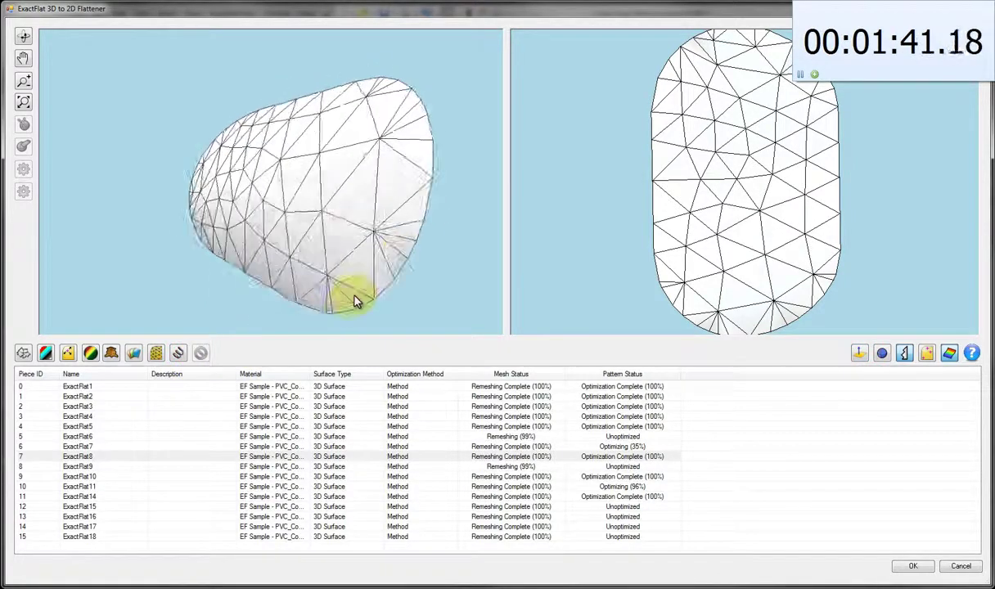
click(549, 487)
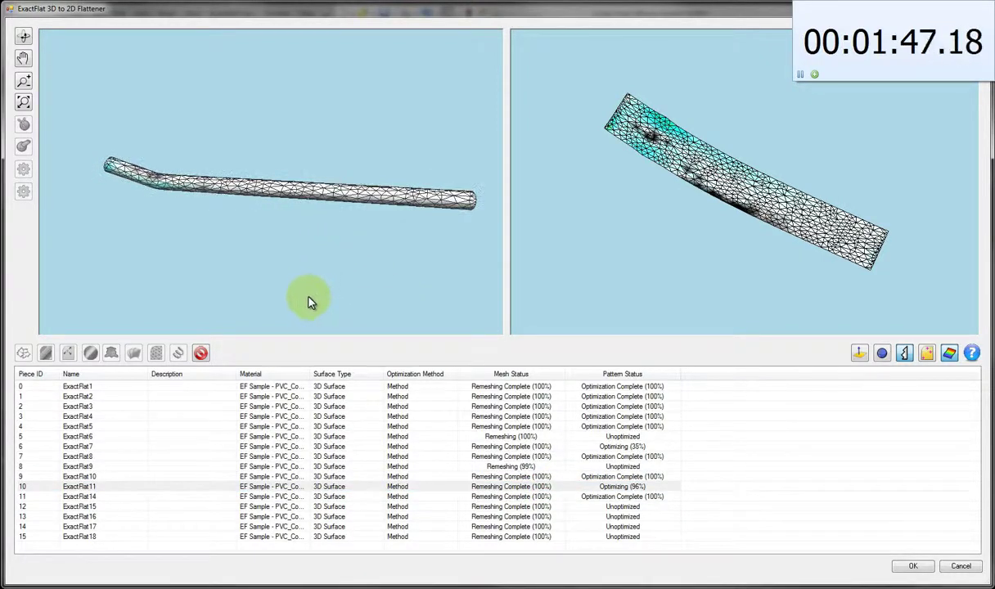
click(515, 507)
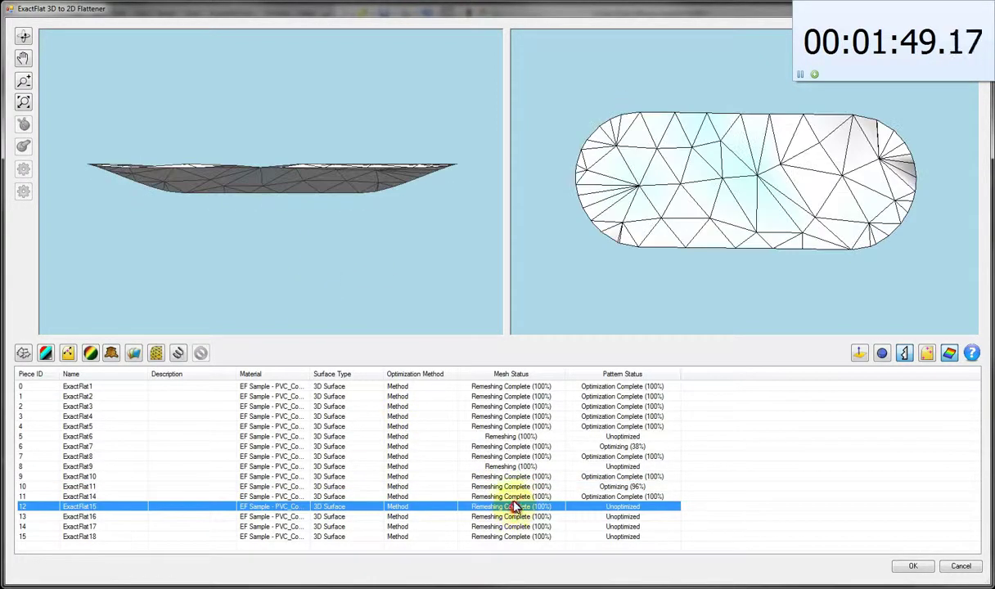
click(177, 353)
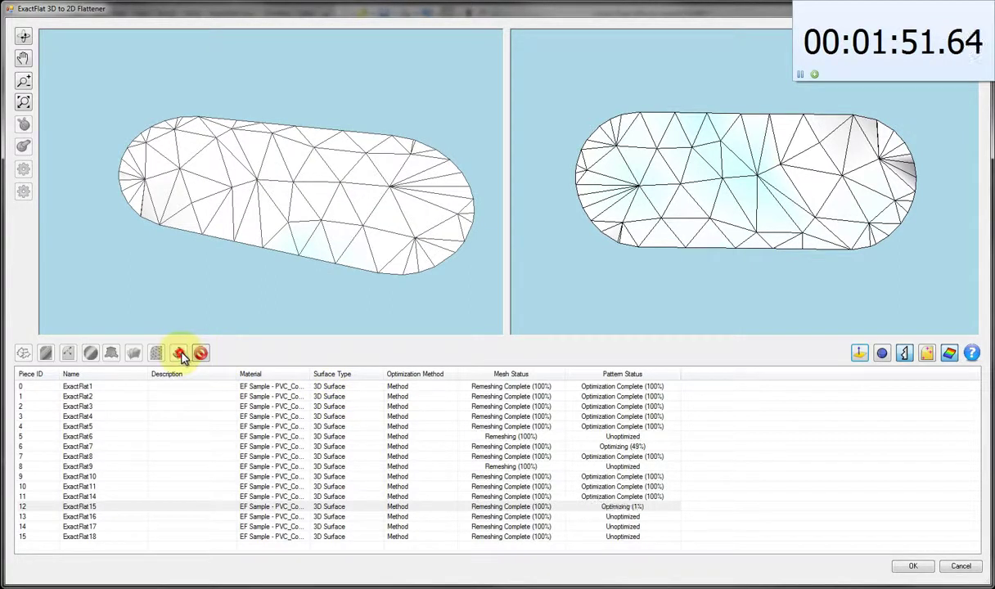
- Optimize the ExactFlat16, ExactFlat17 and ExactFlat18 patterns, ending on ExactFlat9
click(478, 517)
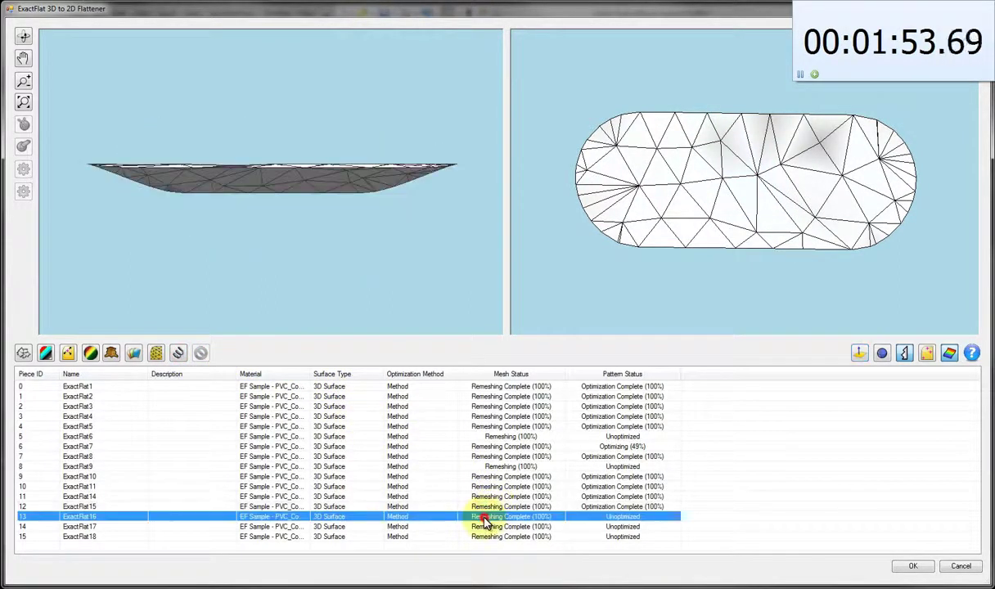
click(177, 353)
click(546, 527)
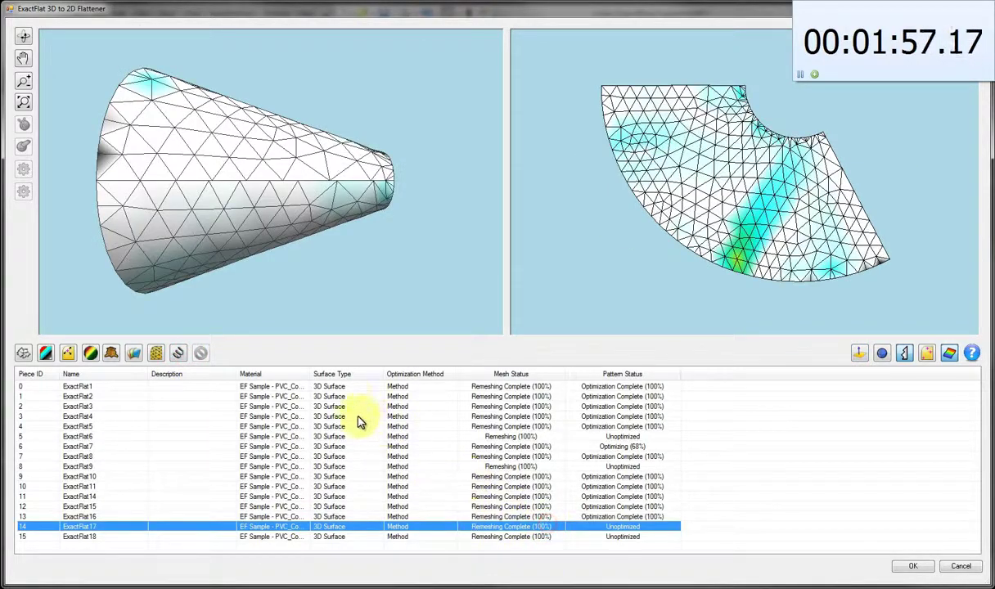
drag(322, 258, 632, 251)
click(179, 354)
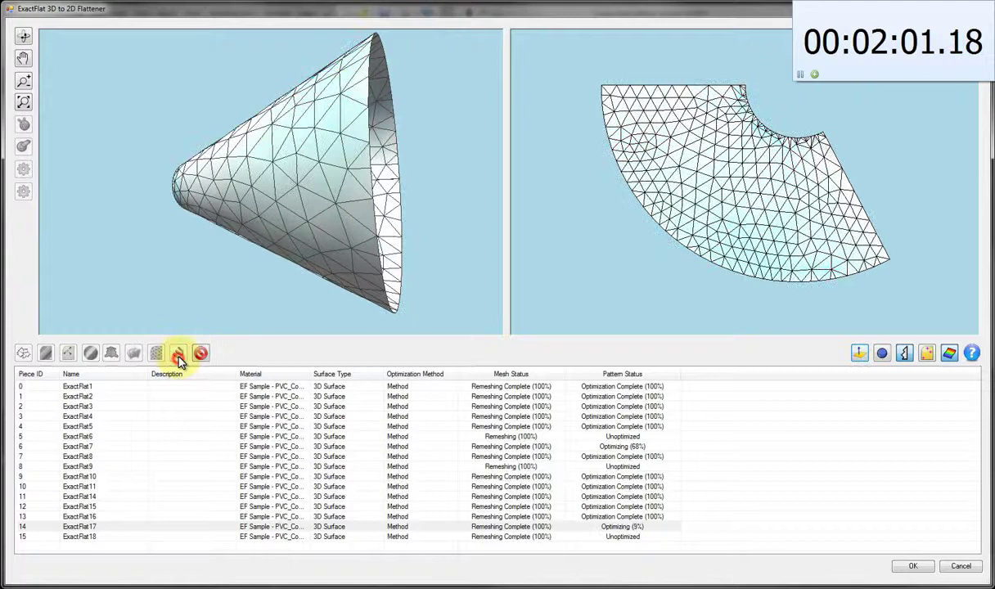
click(491, 540)
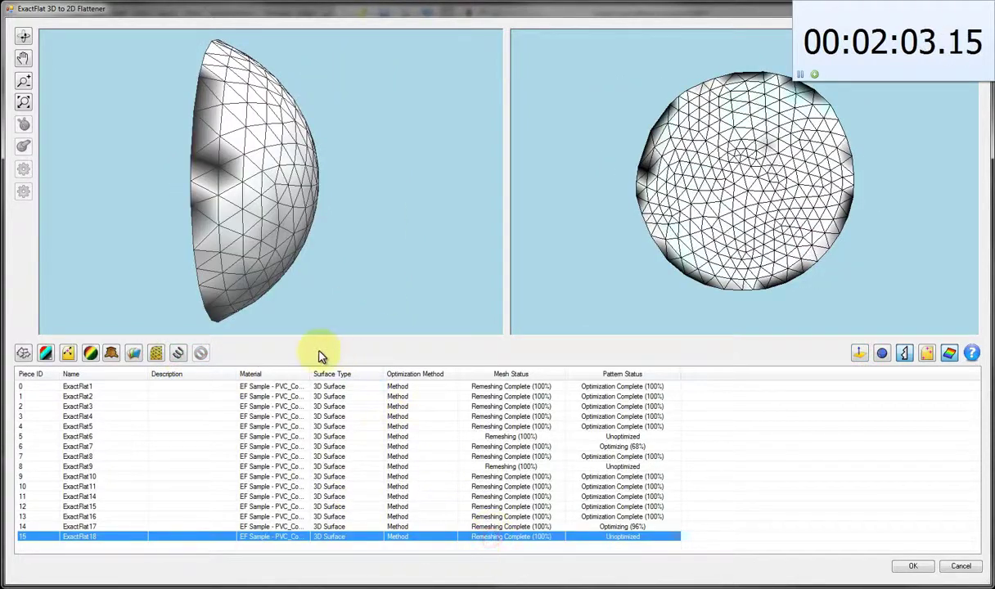
click(179, 354)
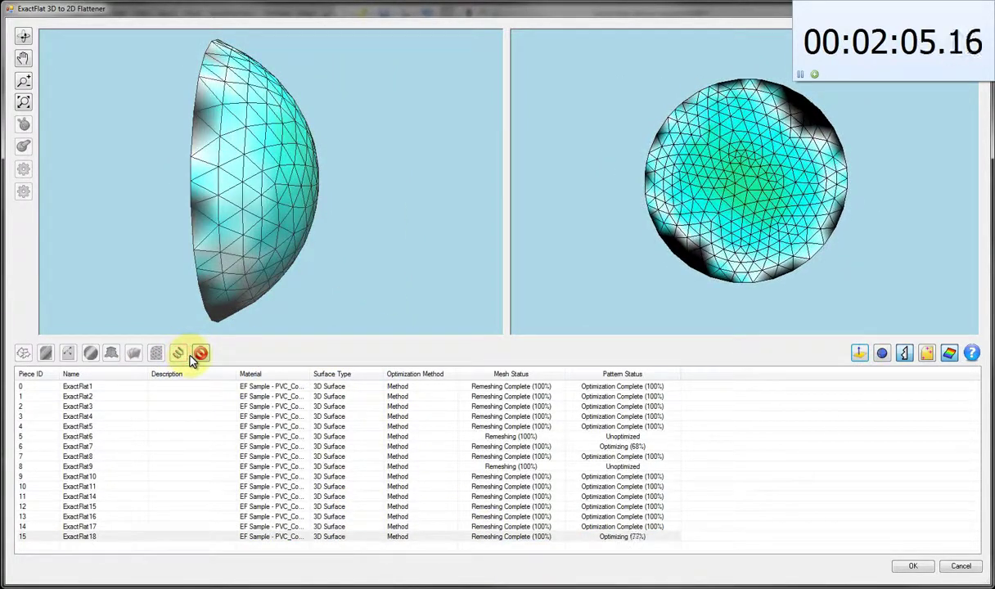
drag(362, 282, 181, 288)
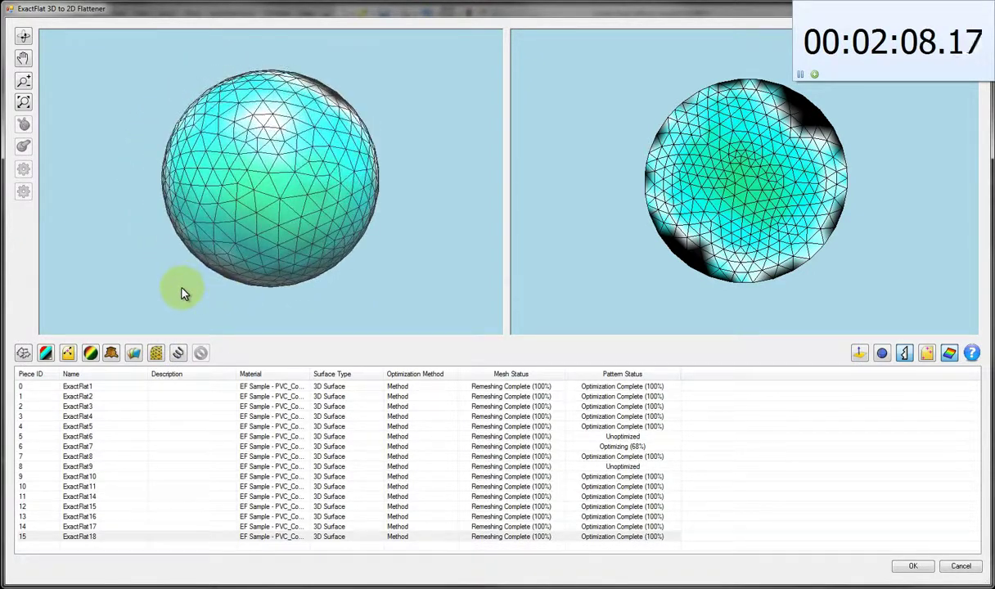
click(577, 466)
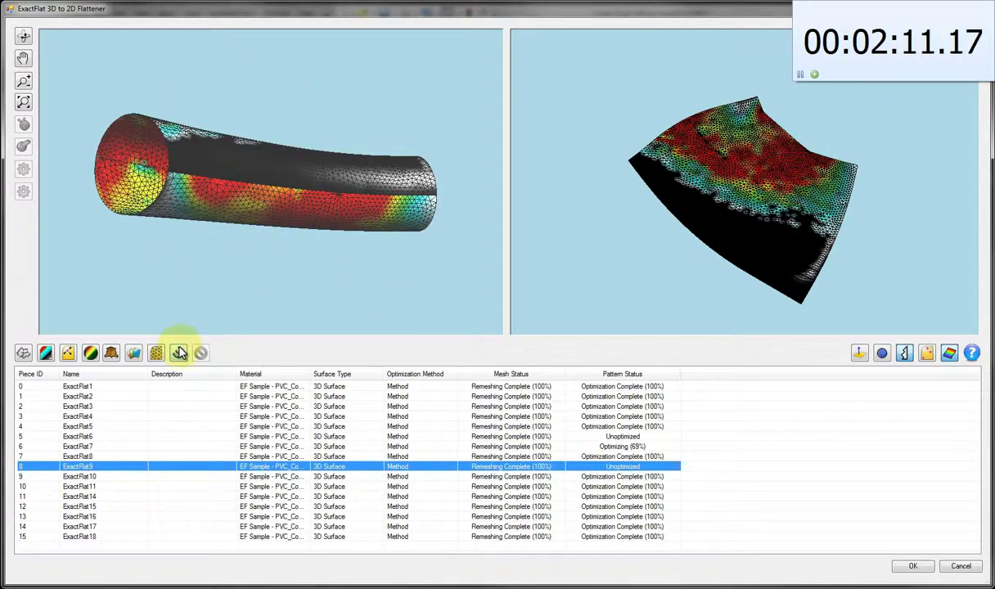
- Show ExactFlat6 and ExactFlat9 together, refresh their colour map, and optimize both at once
ctrl+click(494, 436)
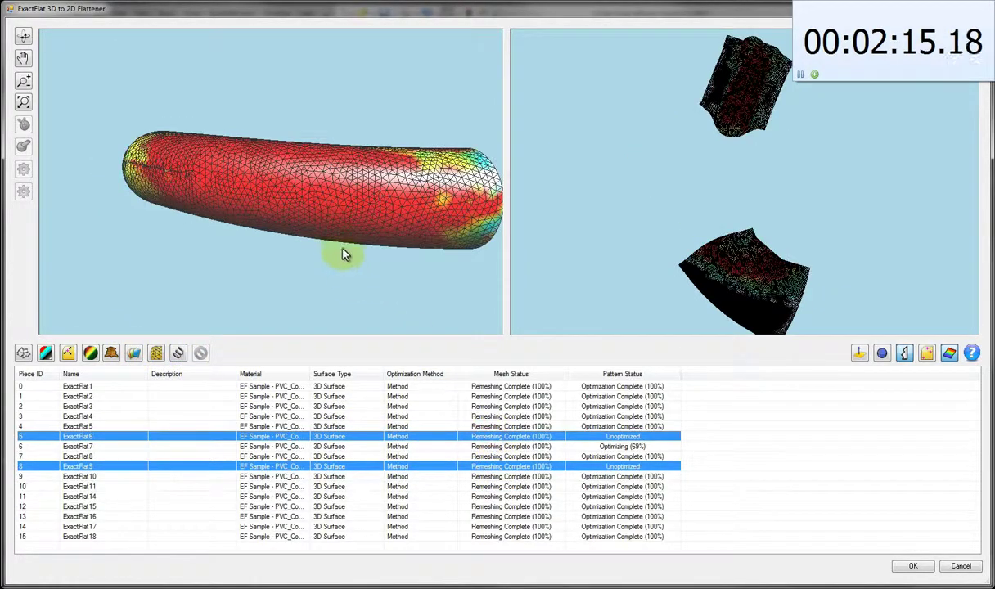
click(331, 229)
drag(316, 243, 251, 311)
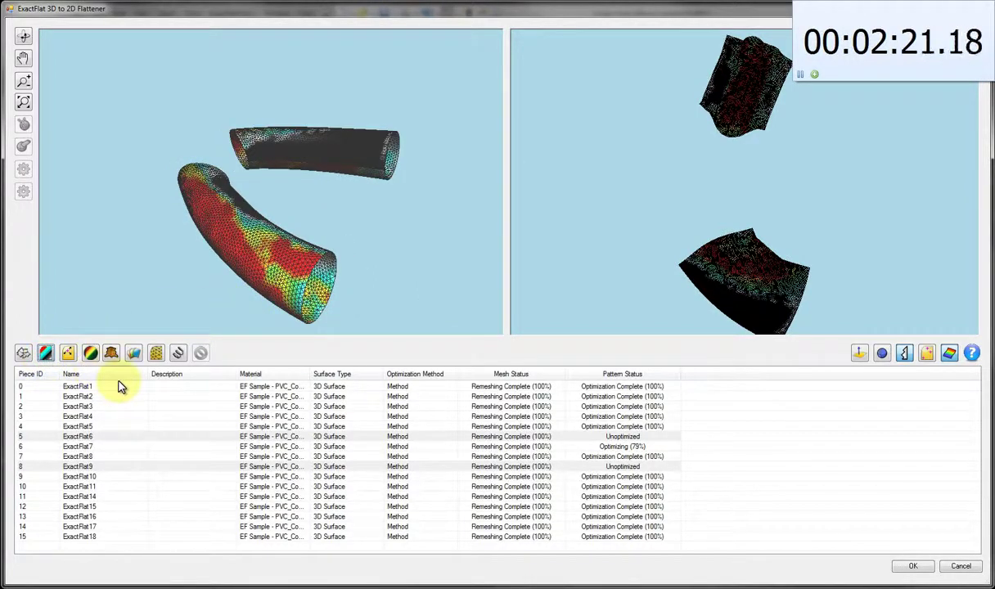
click(112, 353)
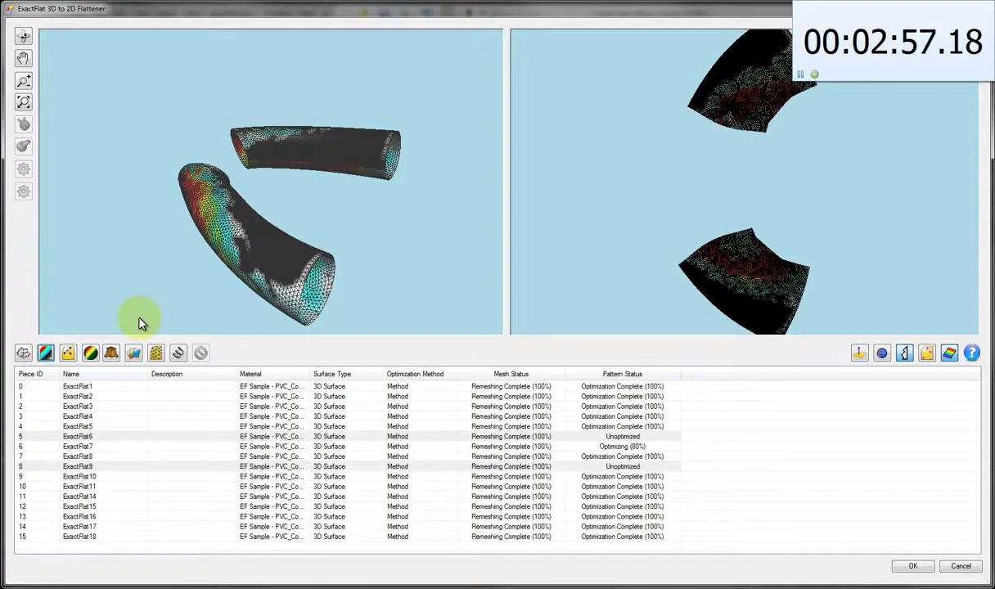
click(115, 354)
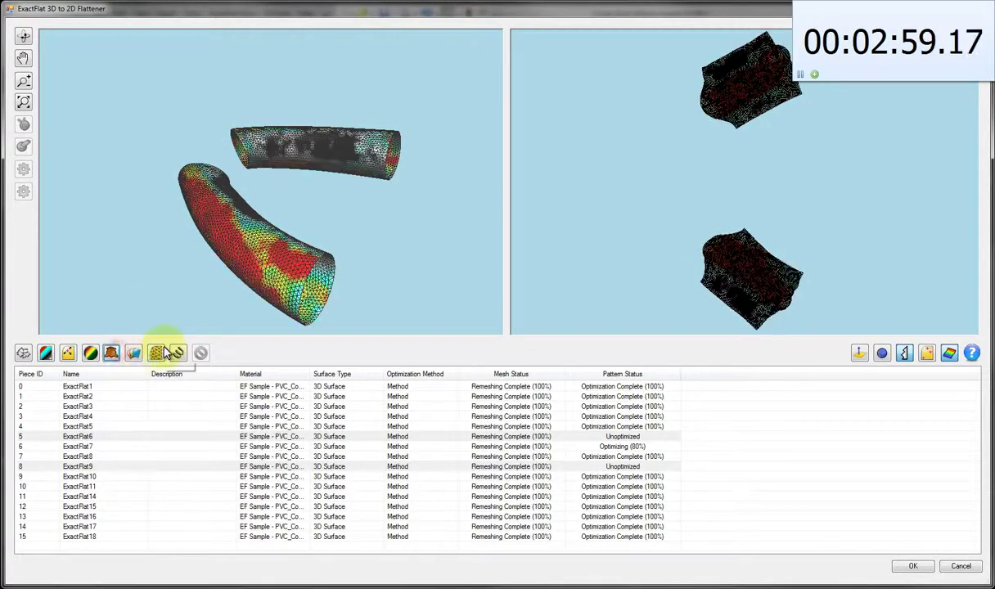
click(179, 352)
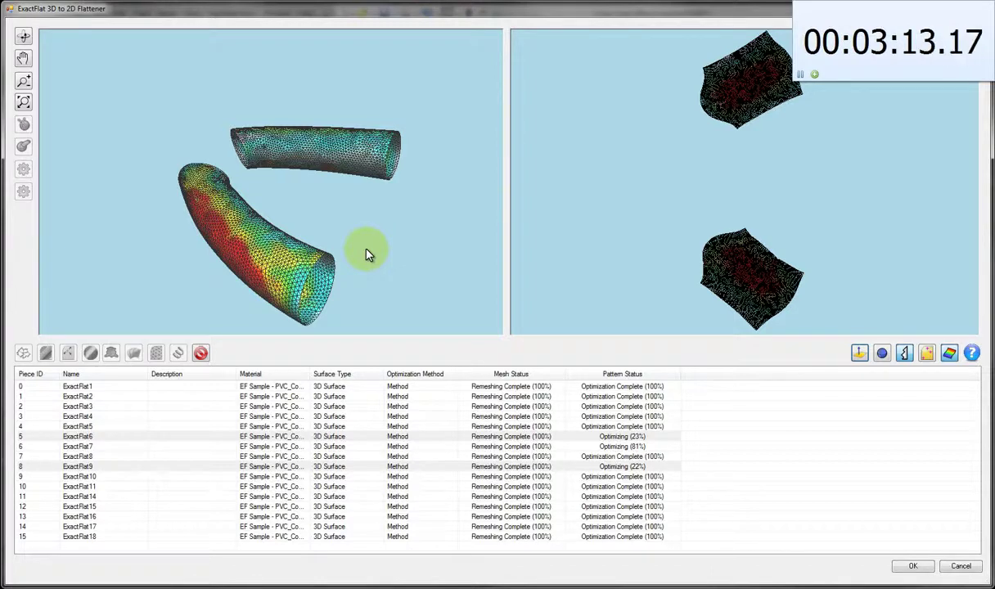
- Inspect the ExactFlat6, ExactFlat7 and ExactFlat9 pieces in 3D while they optimize
click(472, 436)
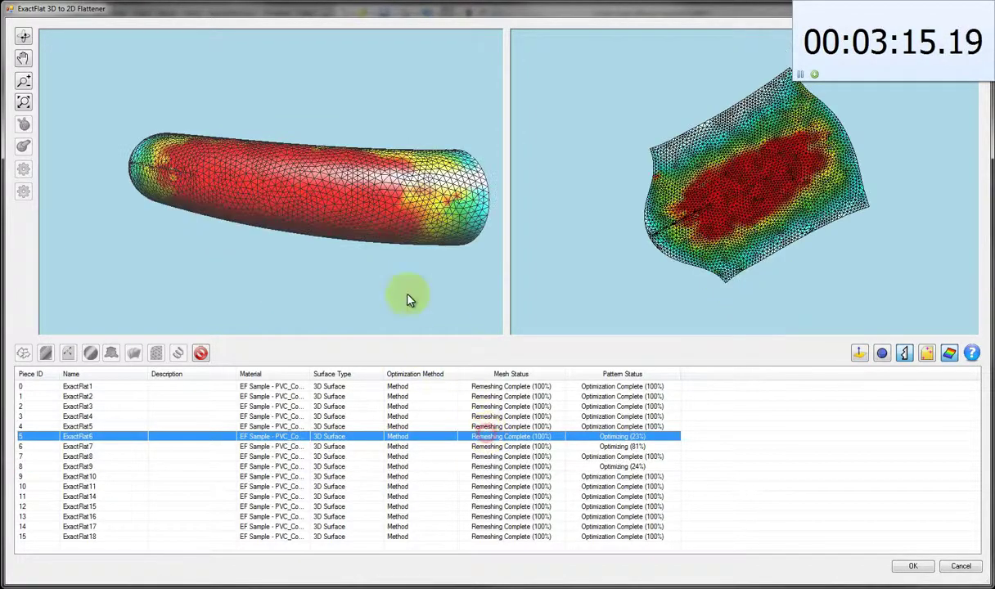
drag(409, 299, 299, 265)
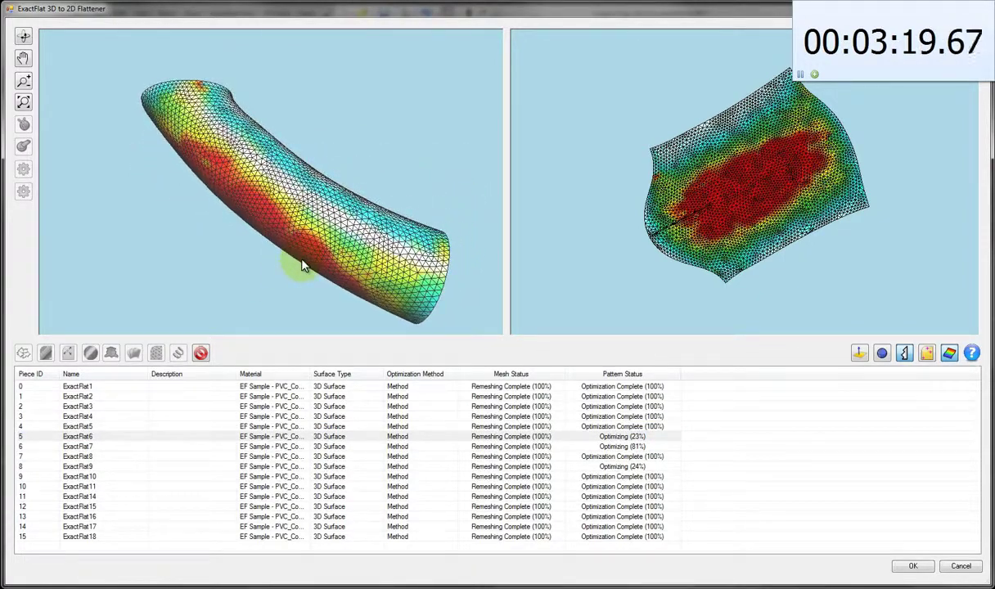
click(514, 448)
drag(299, 222, 606, 355)
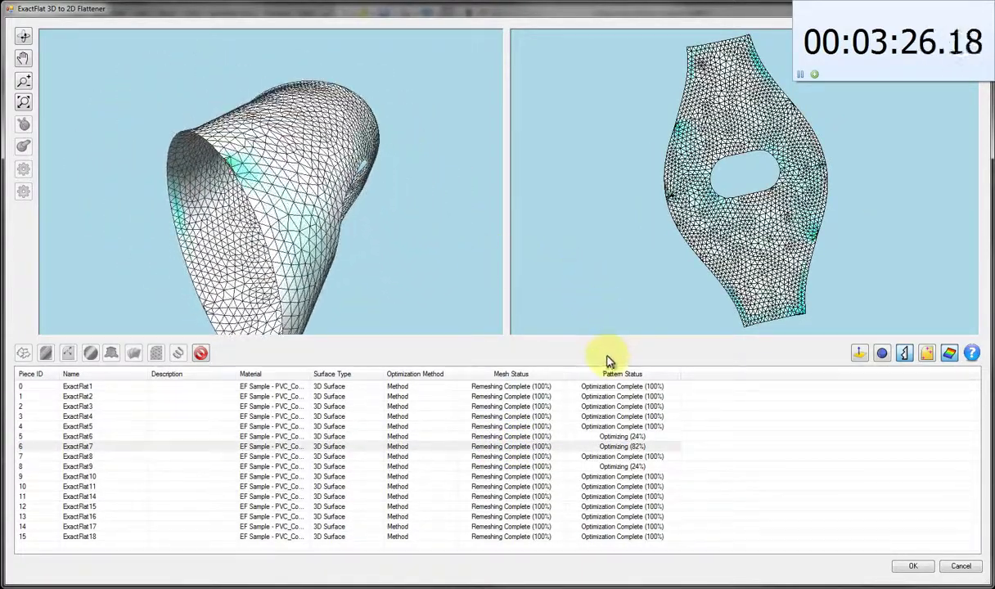
click(546, 470)
drag(400, 237, 225, 203)
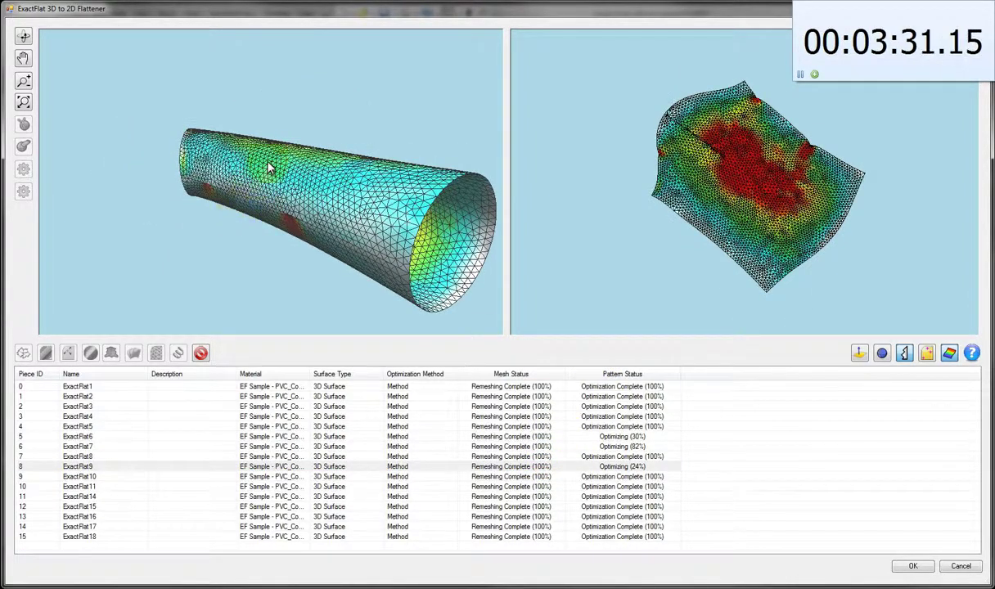
drag(269, 168, 167, 59)
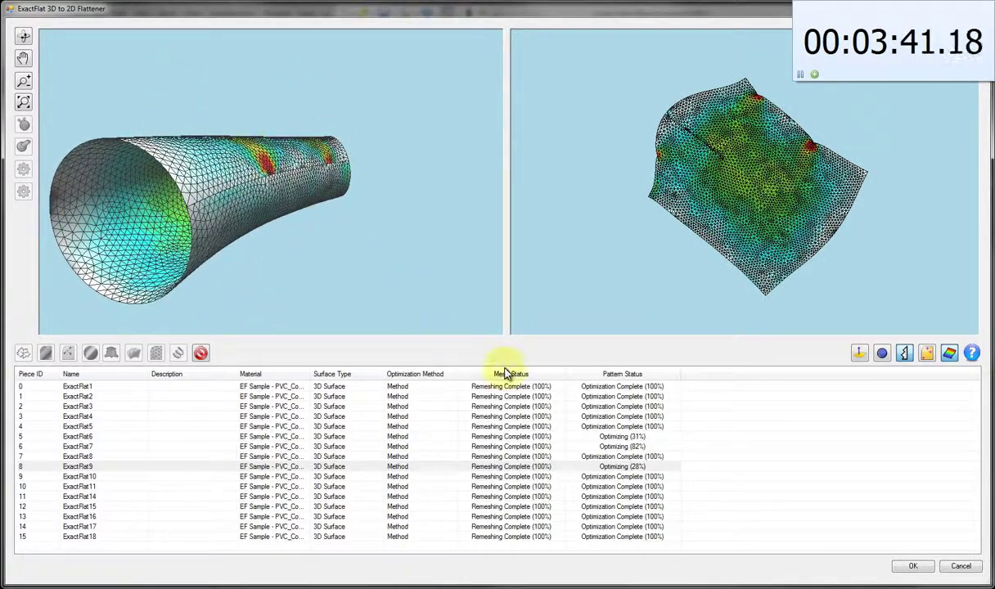
- Recheck the ExactFlat6 and ExactFlat7 meshes against their flattened patterns
click(607, 436)
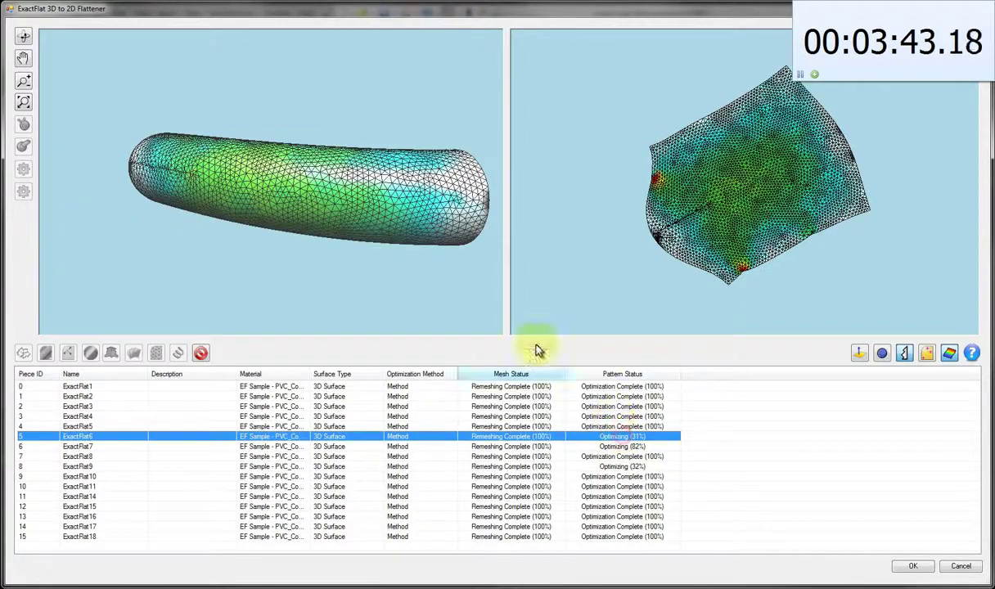
drag(429, 172, 282, 296)
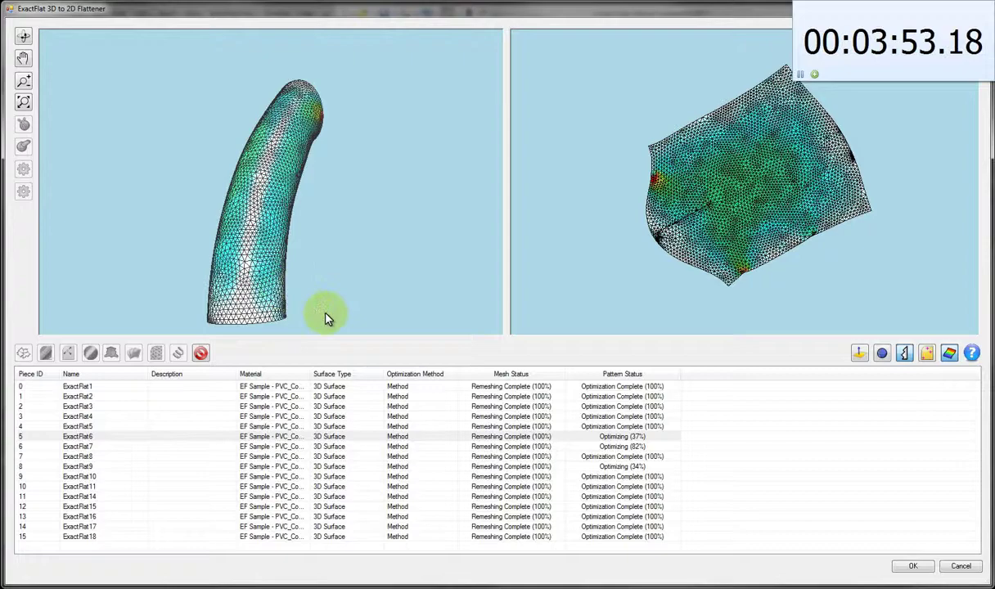
click(595, 447)
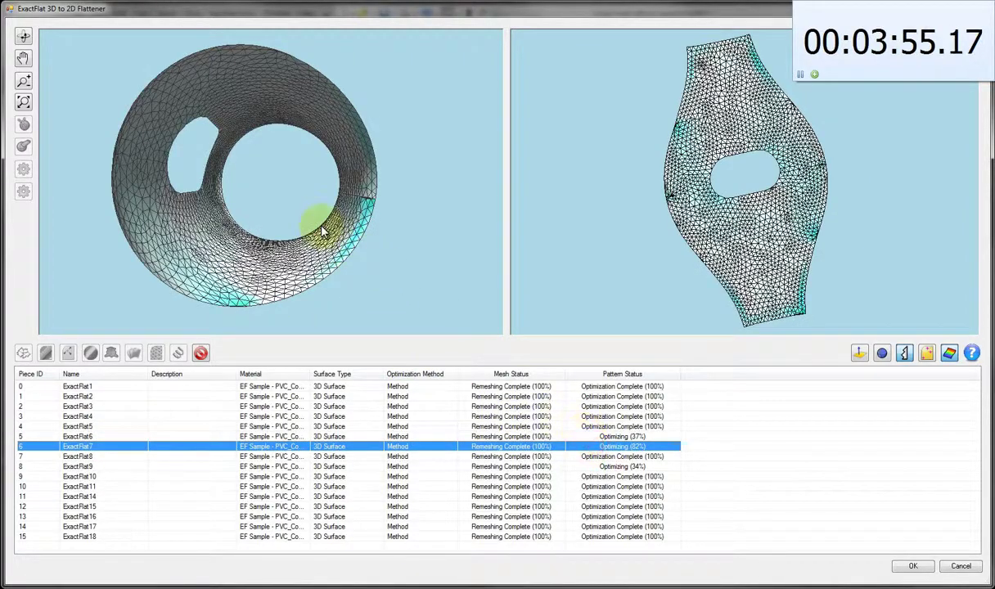
drag(323, 230, 349, 301)
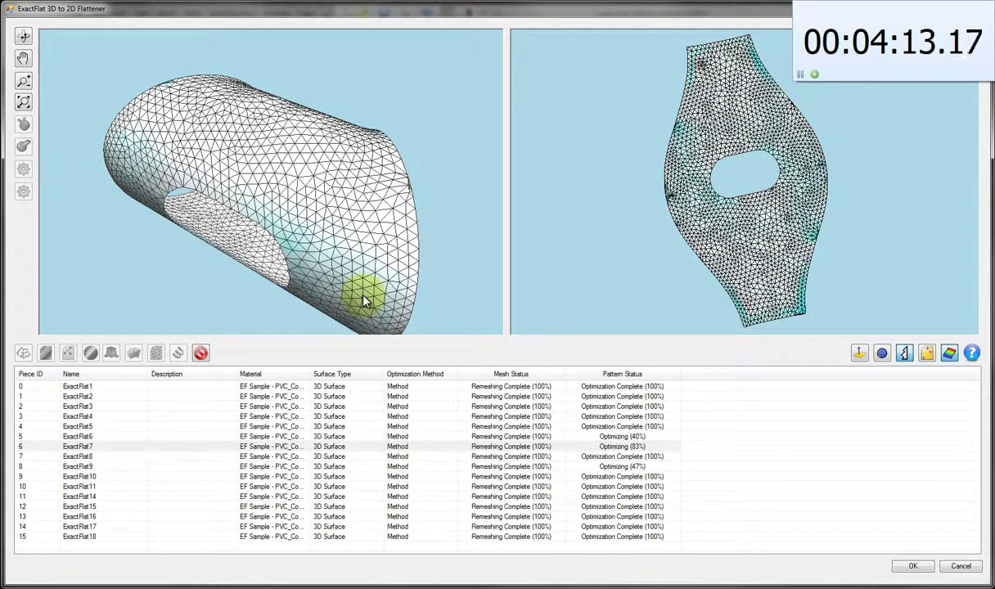
click(484, 438)
drag(395, 267, 101, 245)
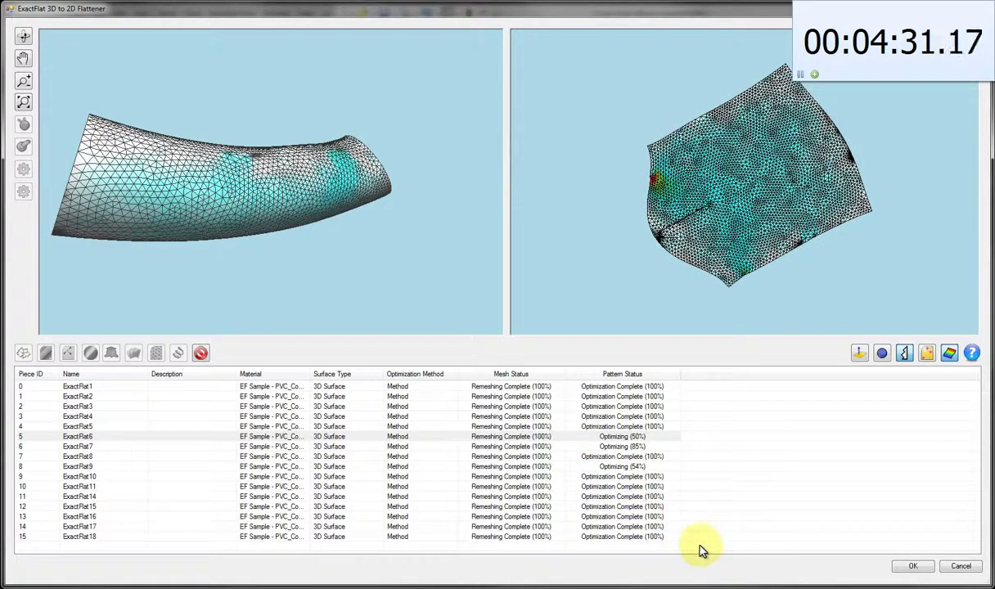
- Review ExactFlat1 through ExactFlat4 in 3D against their flattened patterns
click(647, 386)
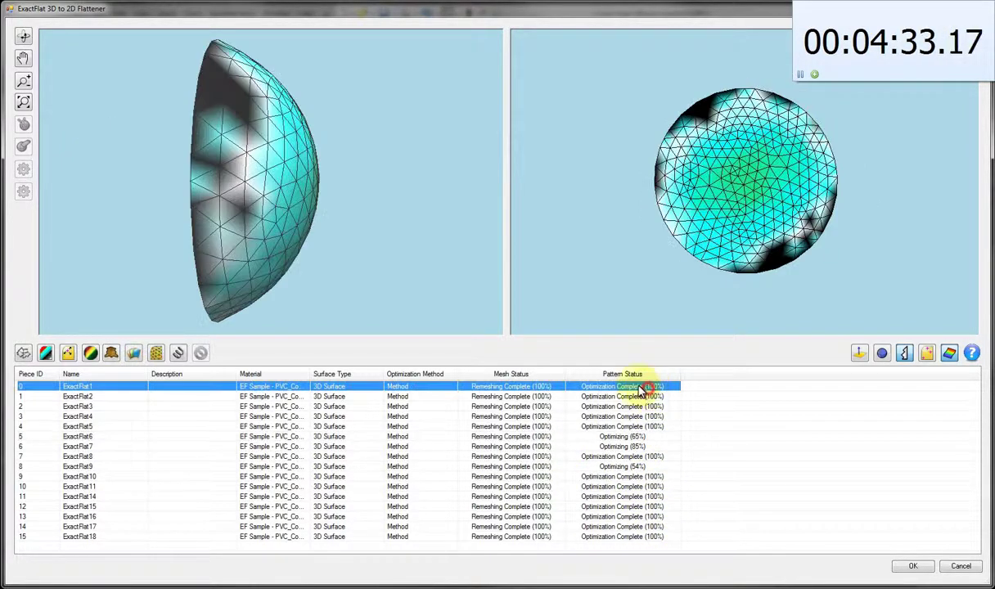
drag(402, 259, 231, 245)
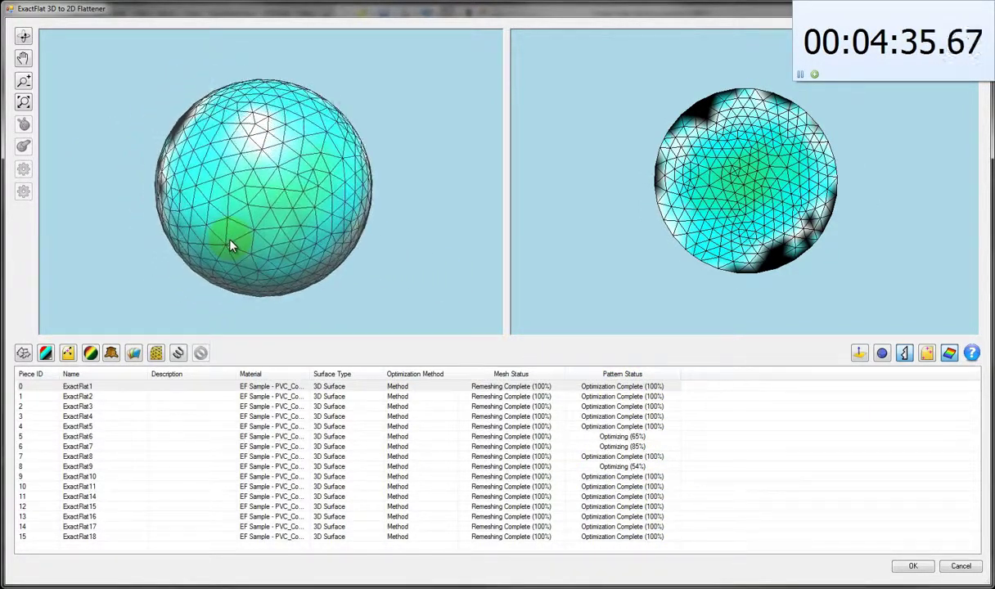
click(329, 396)
drag(345, 290, 671, 266)
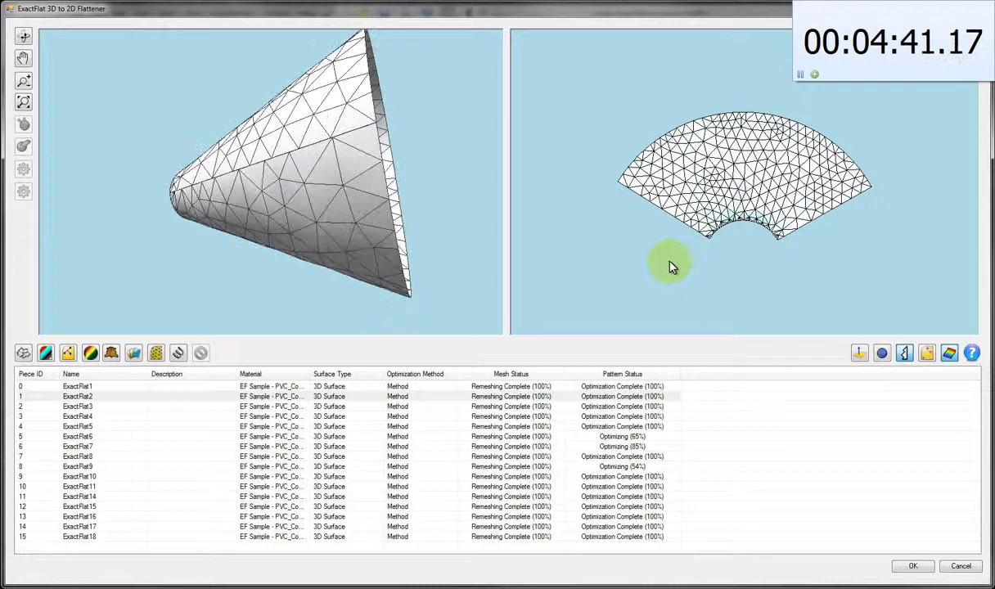
click(415, 407)
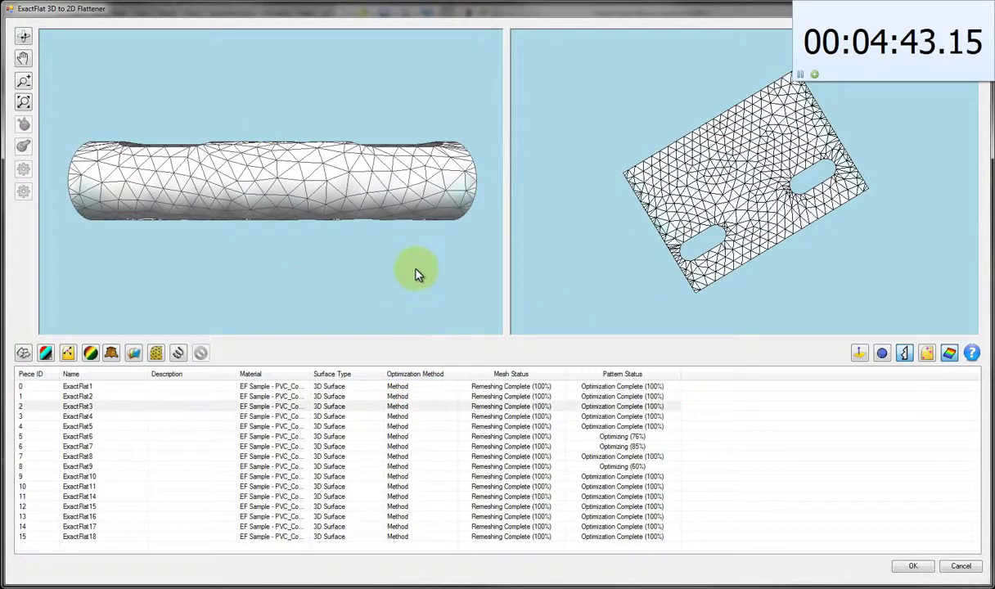
drag(413, 270, 401, 365)
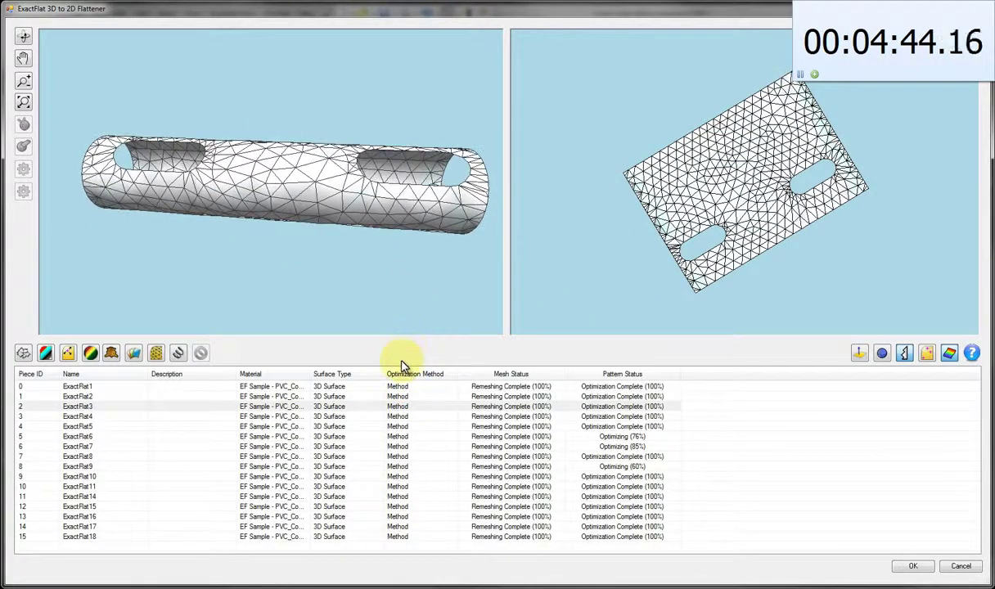
click(379, 416)
drag(387, 276, 389, 344)
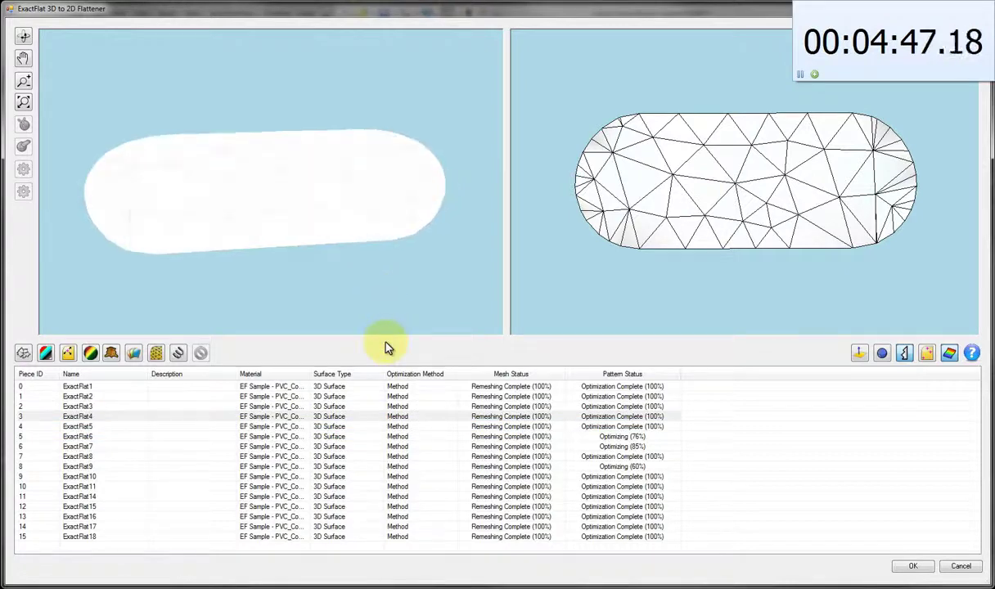
- Review ExactFlat5 through ExactFlat9, then stop ExactFlat9's running optimization
click(399, 426)
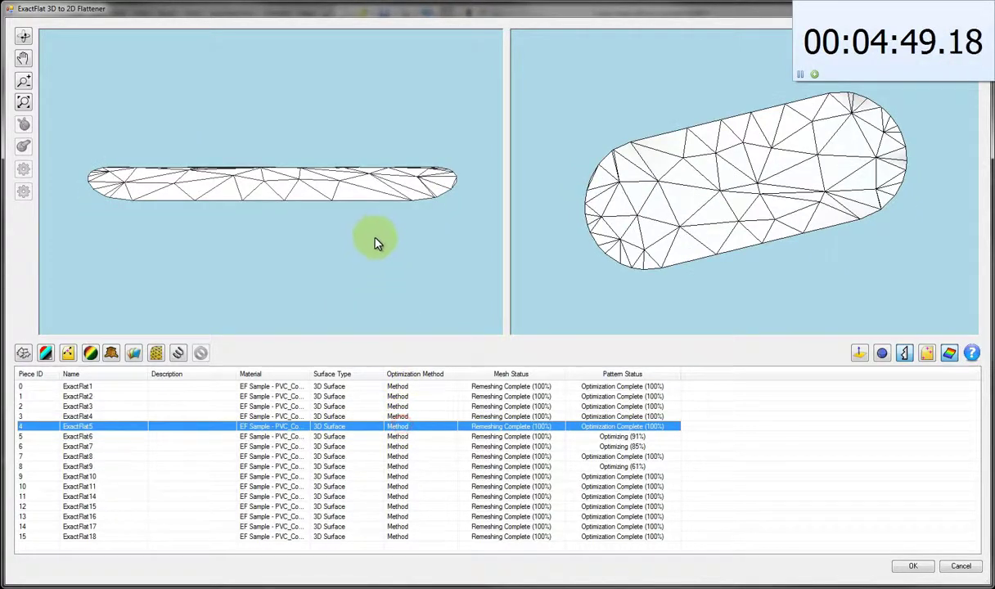
key(Down)
drag(395, 256, 362, 298)
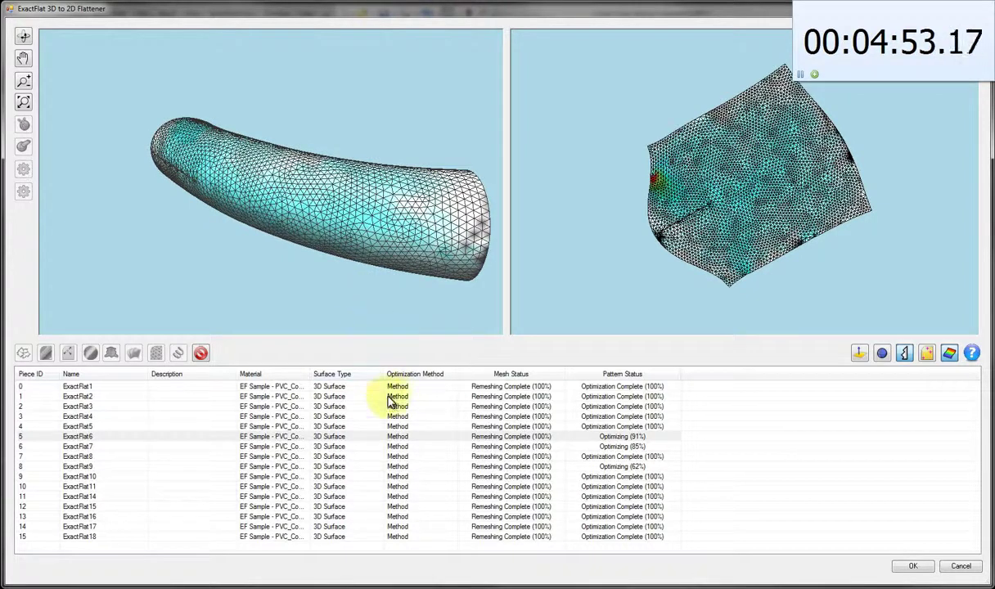
click(391, 445)
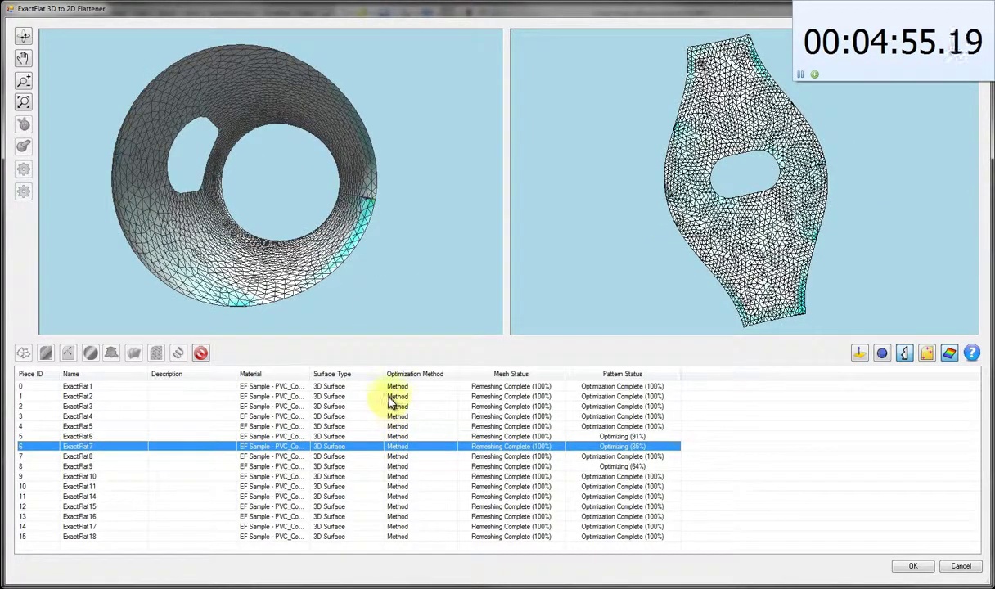
drag(385, 243, 512, 244)
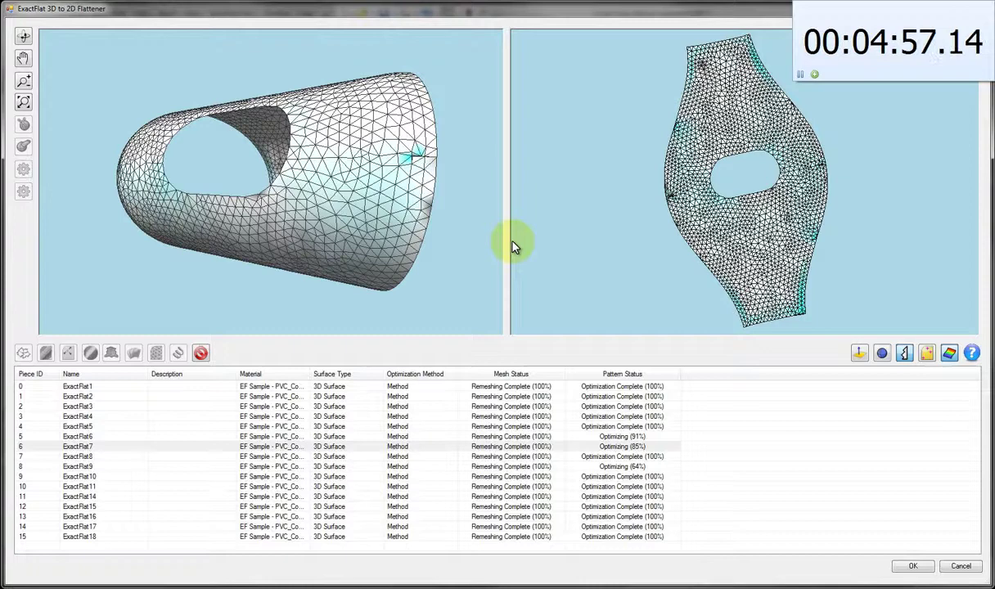
click(395, 454)
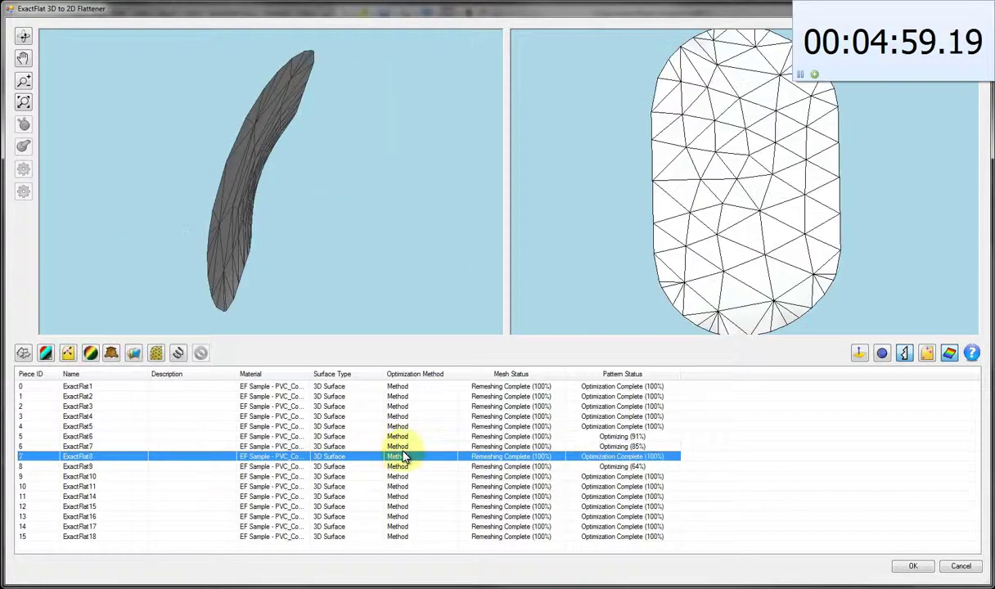
click(397, 466)
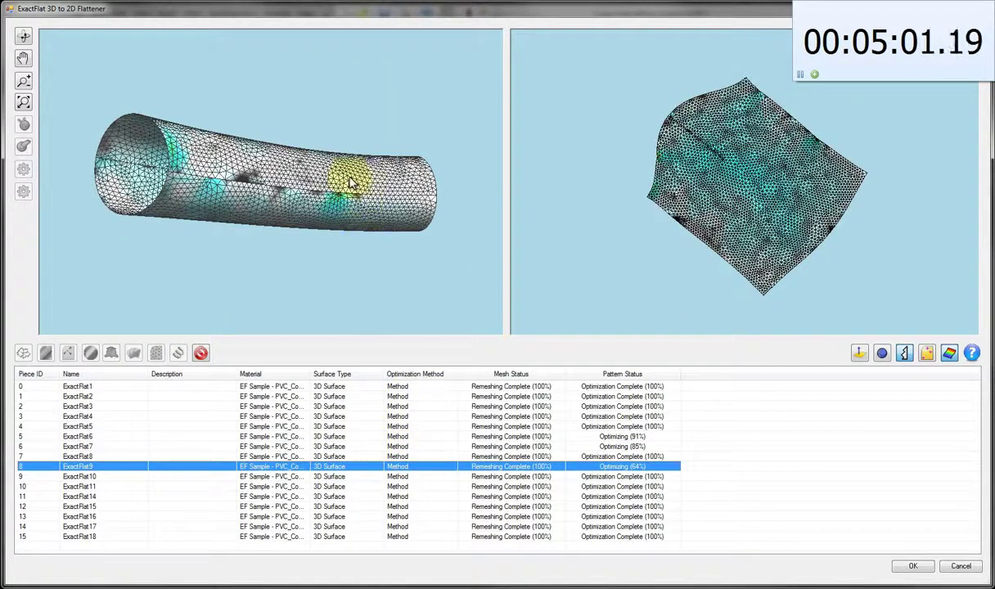
drag(344, 172, 366, 293)
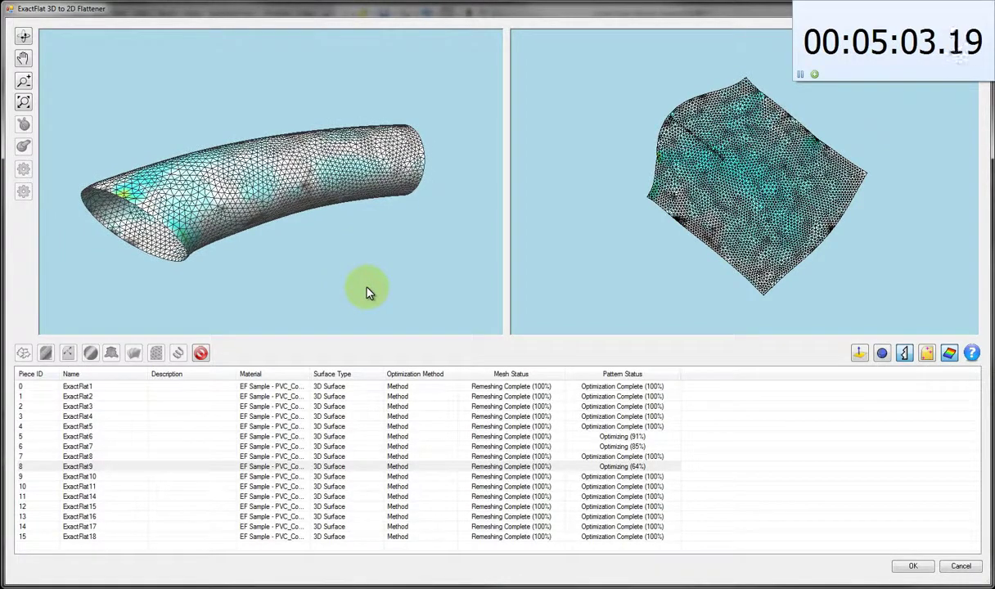
click(205, 356)
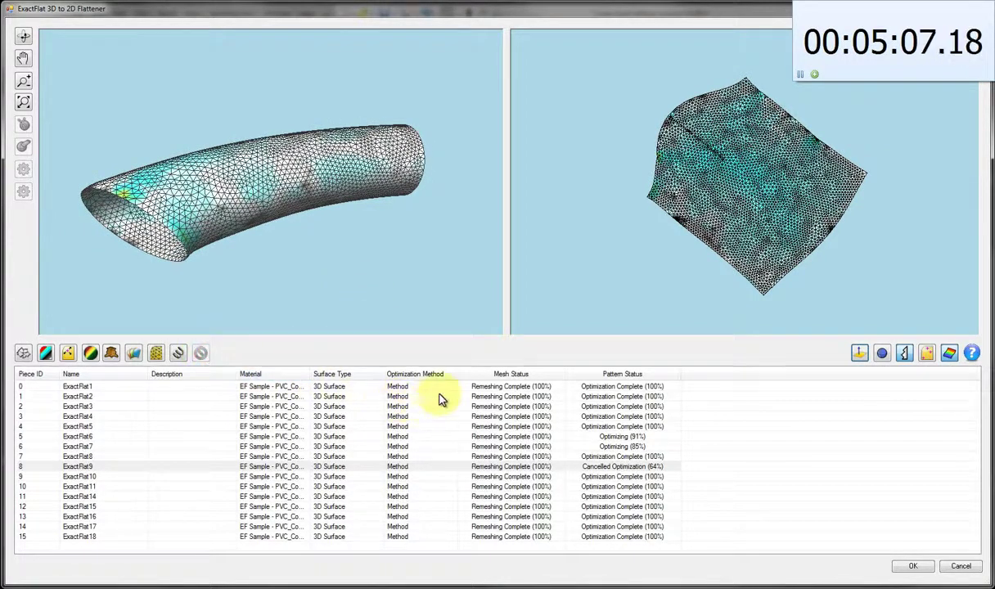
- Step down the piece table from ExactFlat1 toward ExactFlat18 with the Down arrow
click(800, 73)
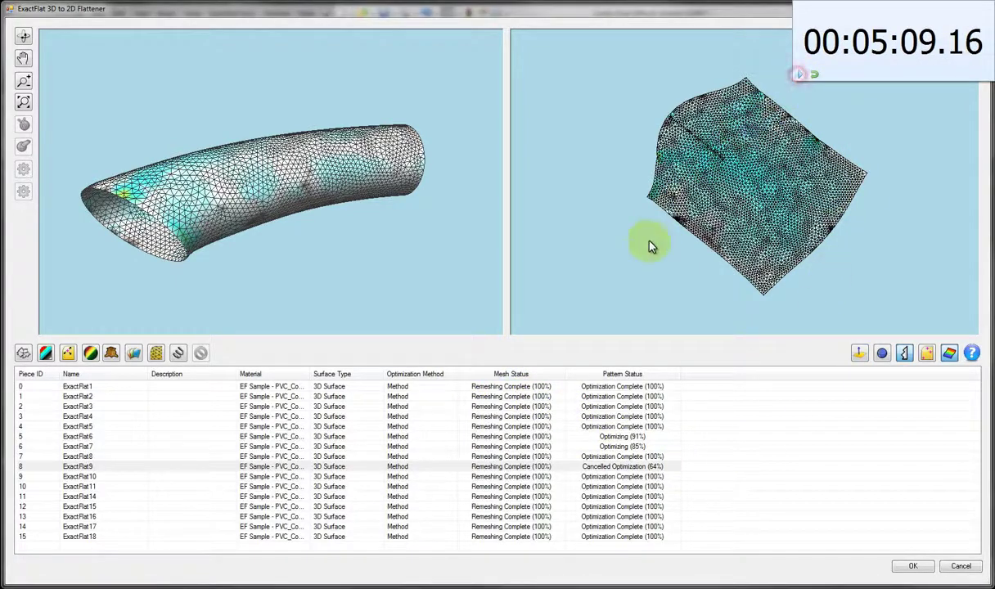
click(563, 386)
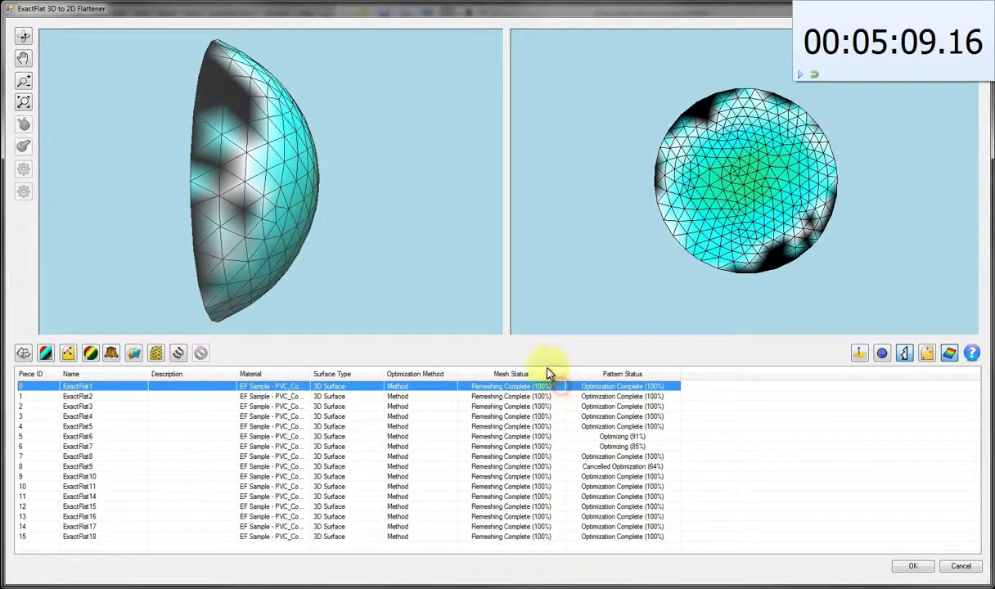
key(Down)
key(Down)
key(Down)
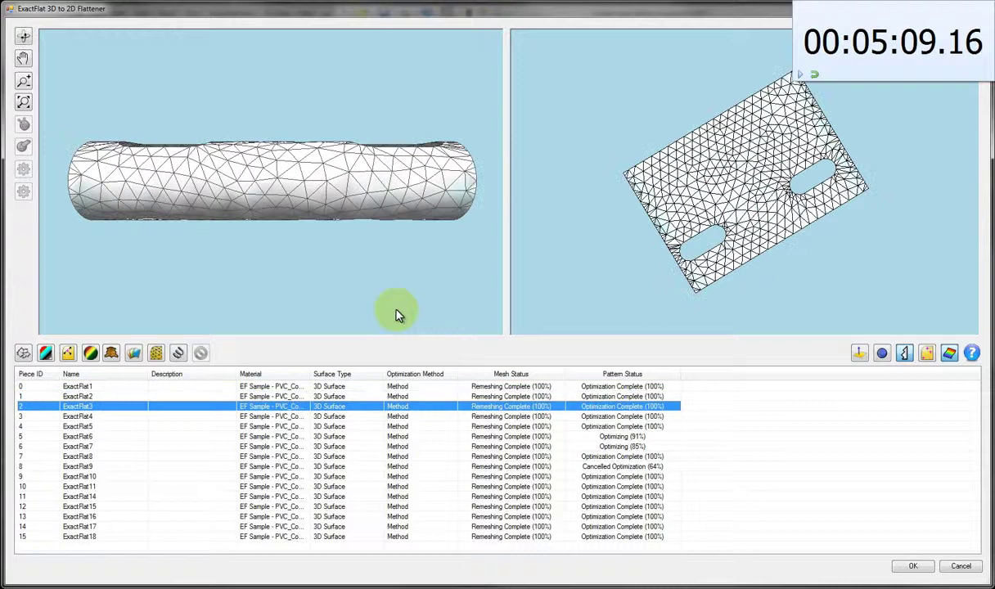
key(Down)
key(Down)
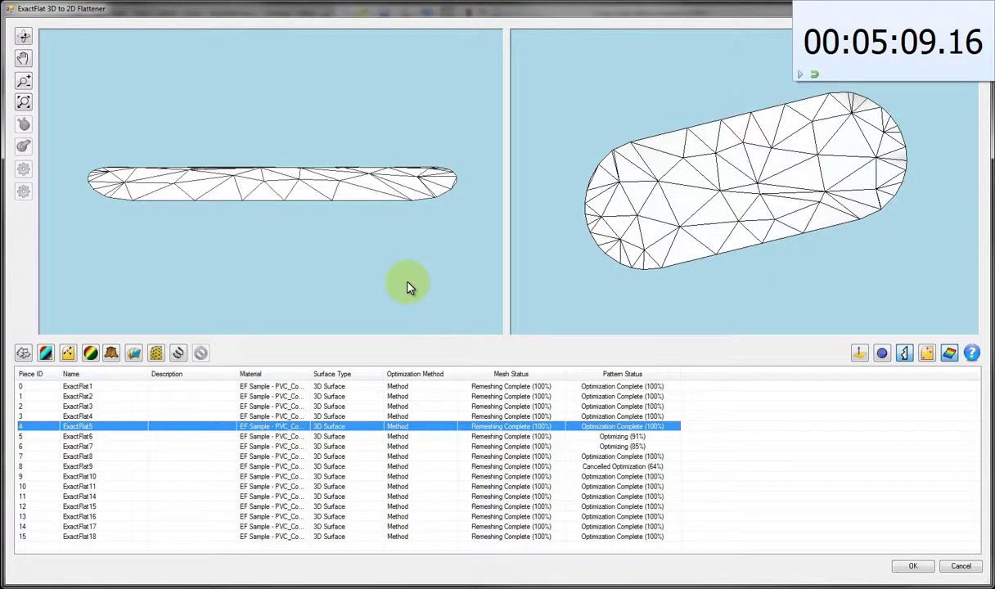
key(Down)
key(Down)
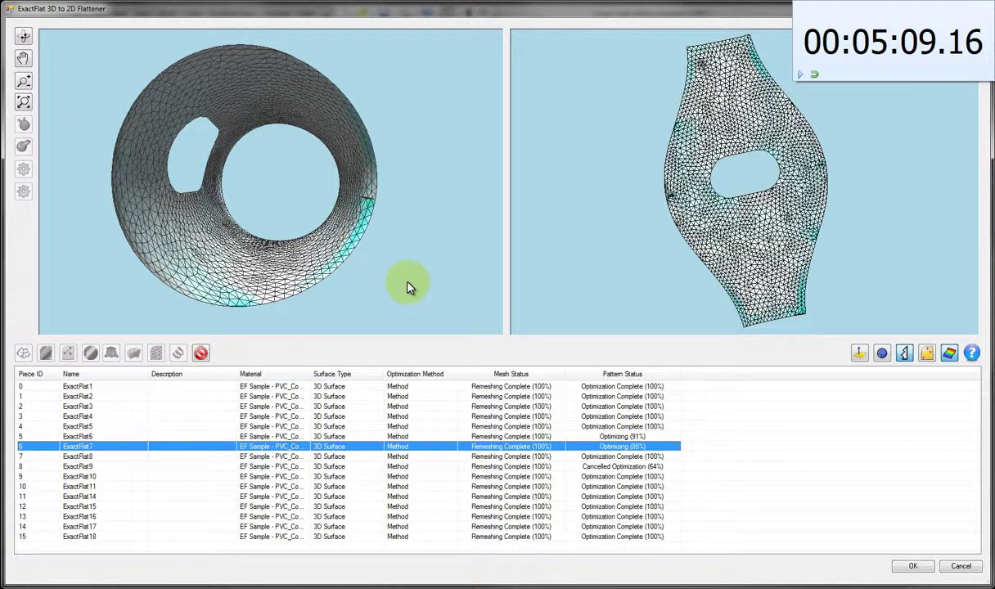
key(Down)
key(Down)
key(Down)
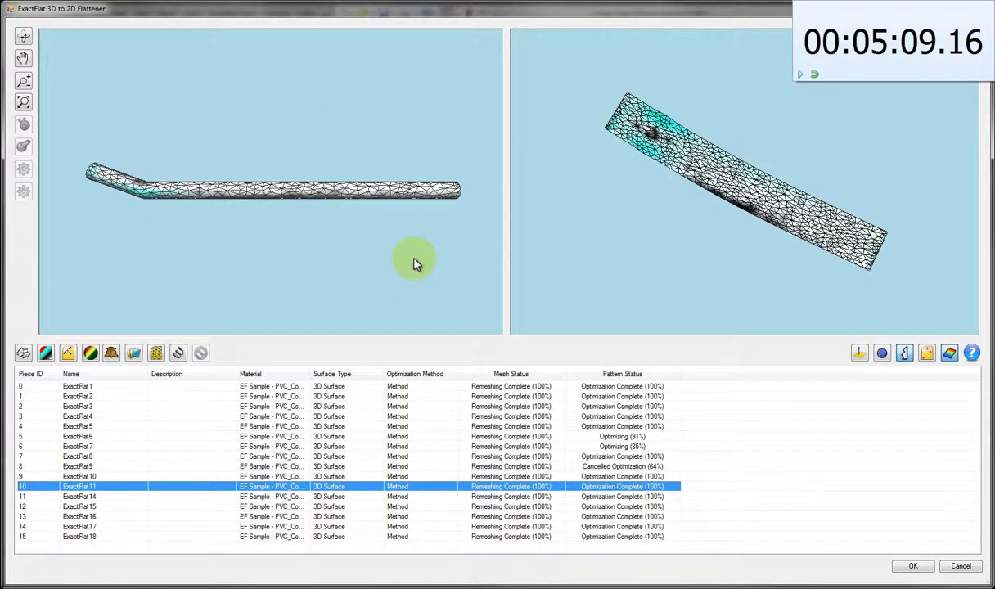
key(Down)
key(Down)
key(Down)
key(Down)
key(Down)
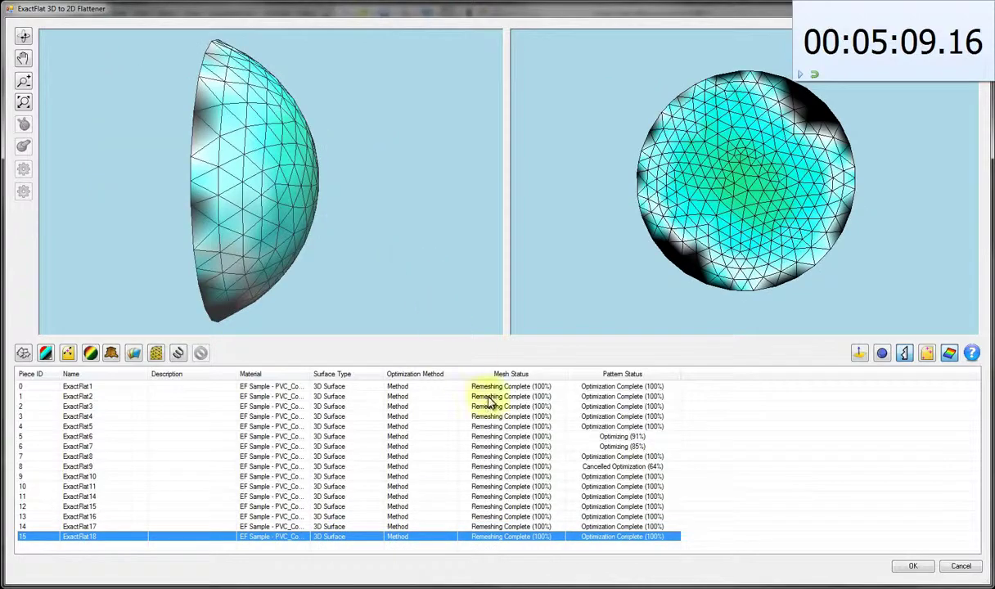
- Select all pieces, change the mesh shading, and view the whole boat obliquely
drag(670, 547, 599, 378)
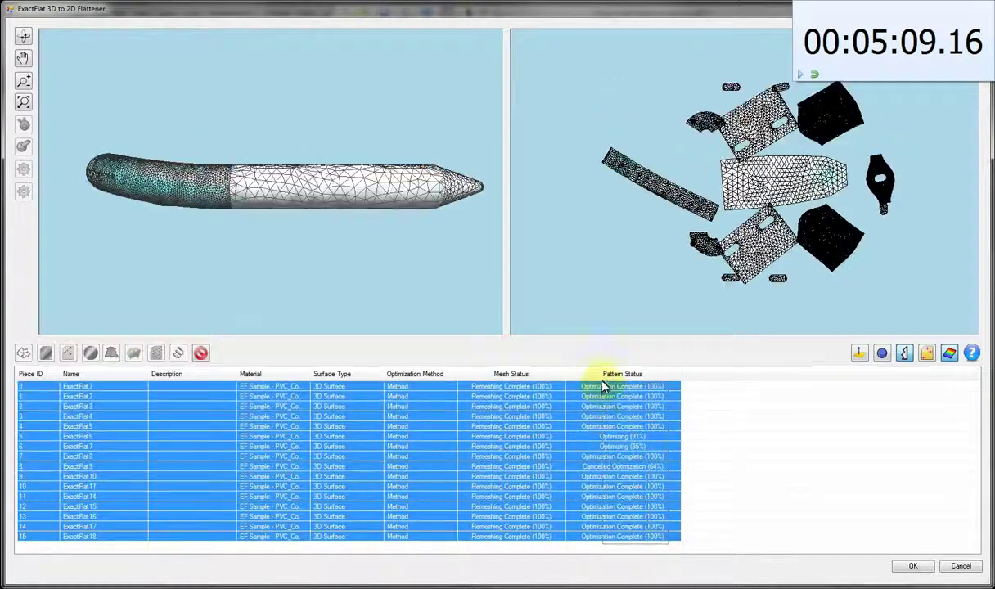
drag(387, 125, 391, 240)
click(881, 353)
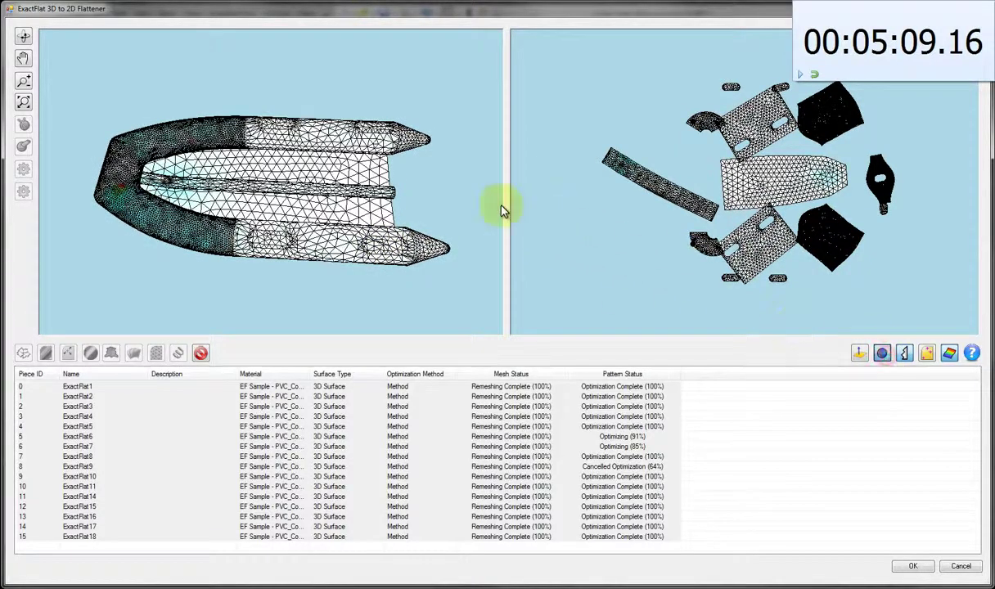
drag(444, 184, 448, 134)
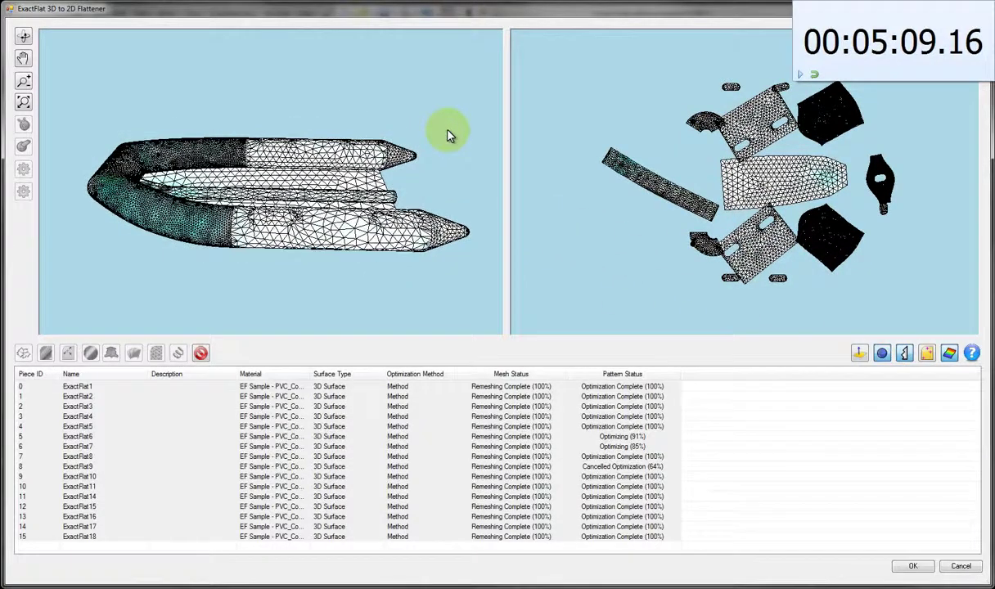